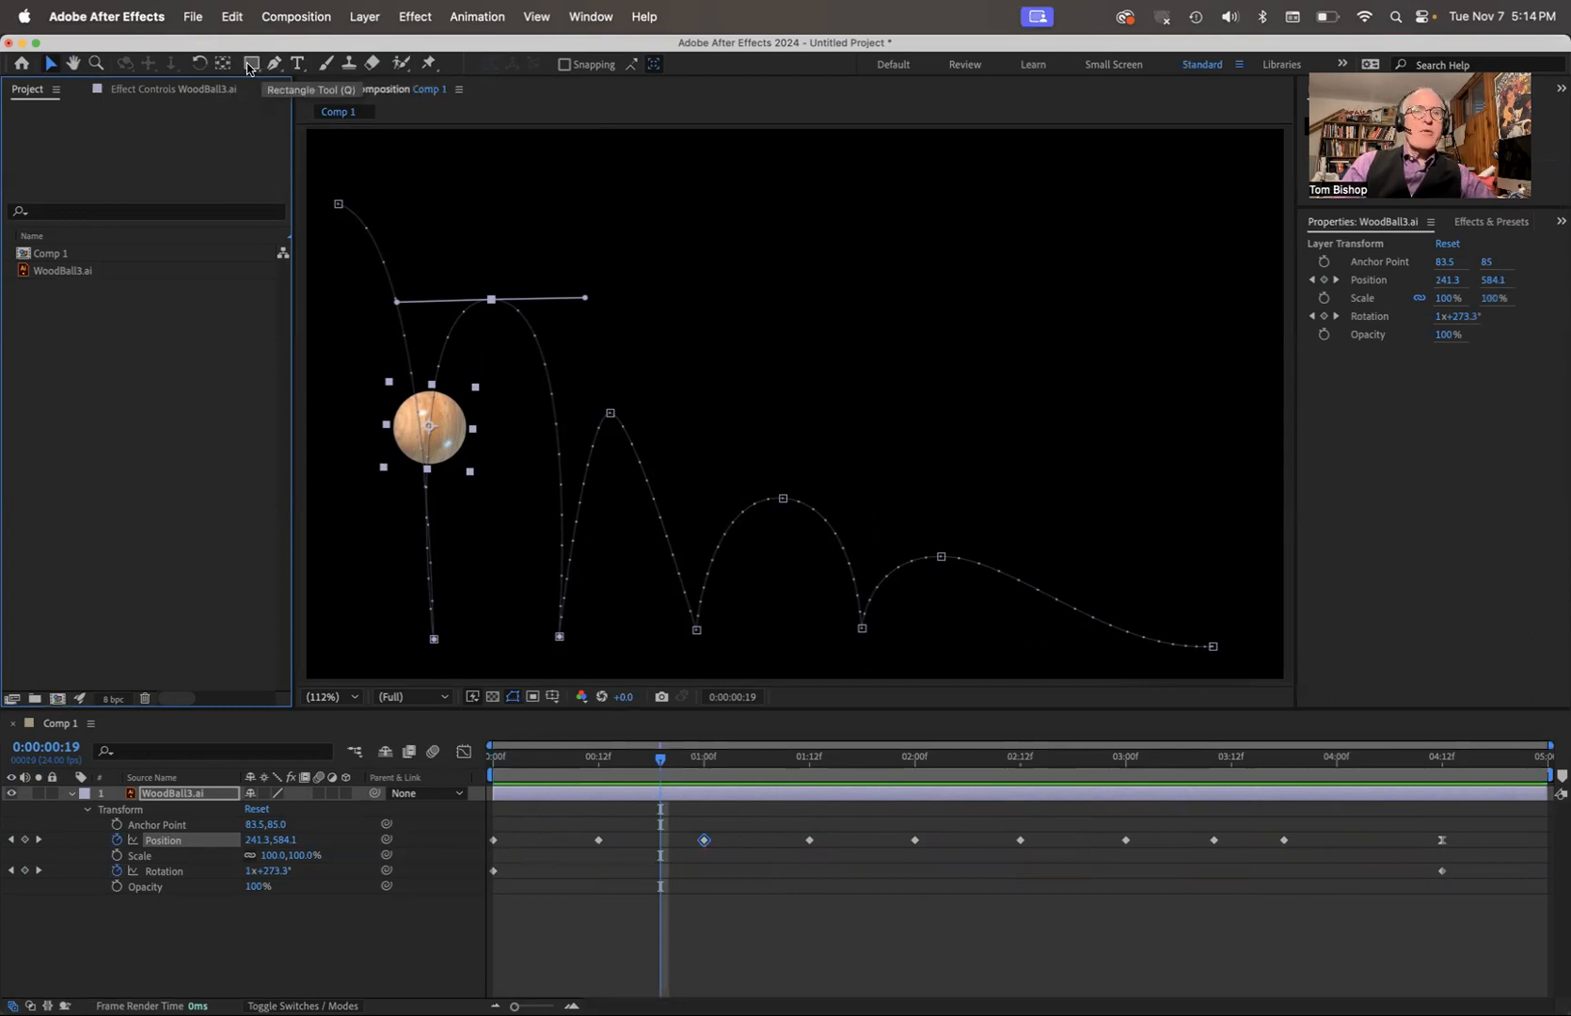
Activate the Rectangle tool and clear the layer selection.
left_click(250, 64)
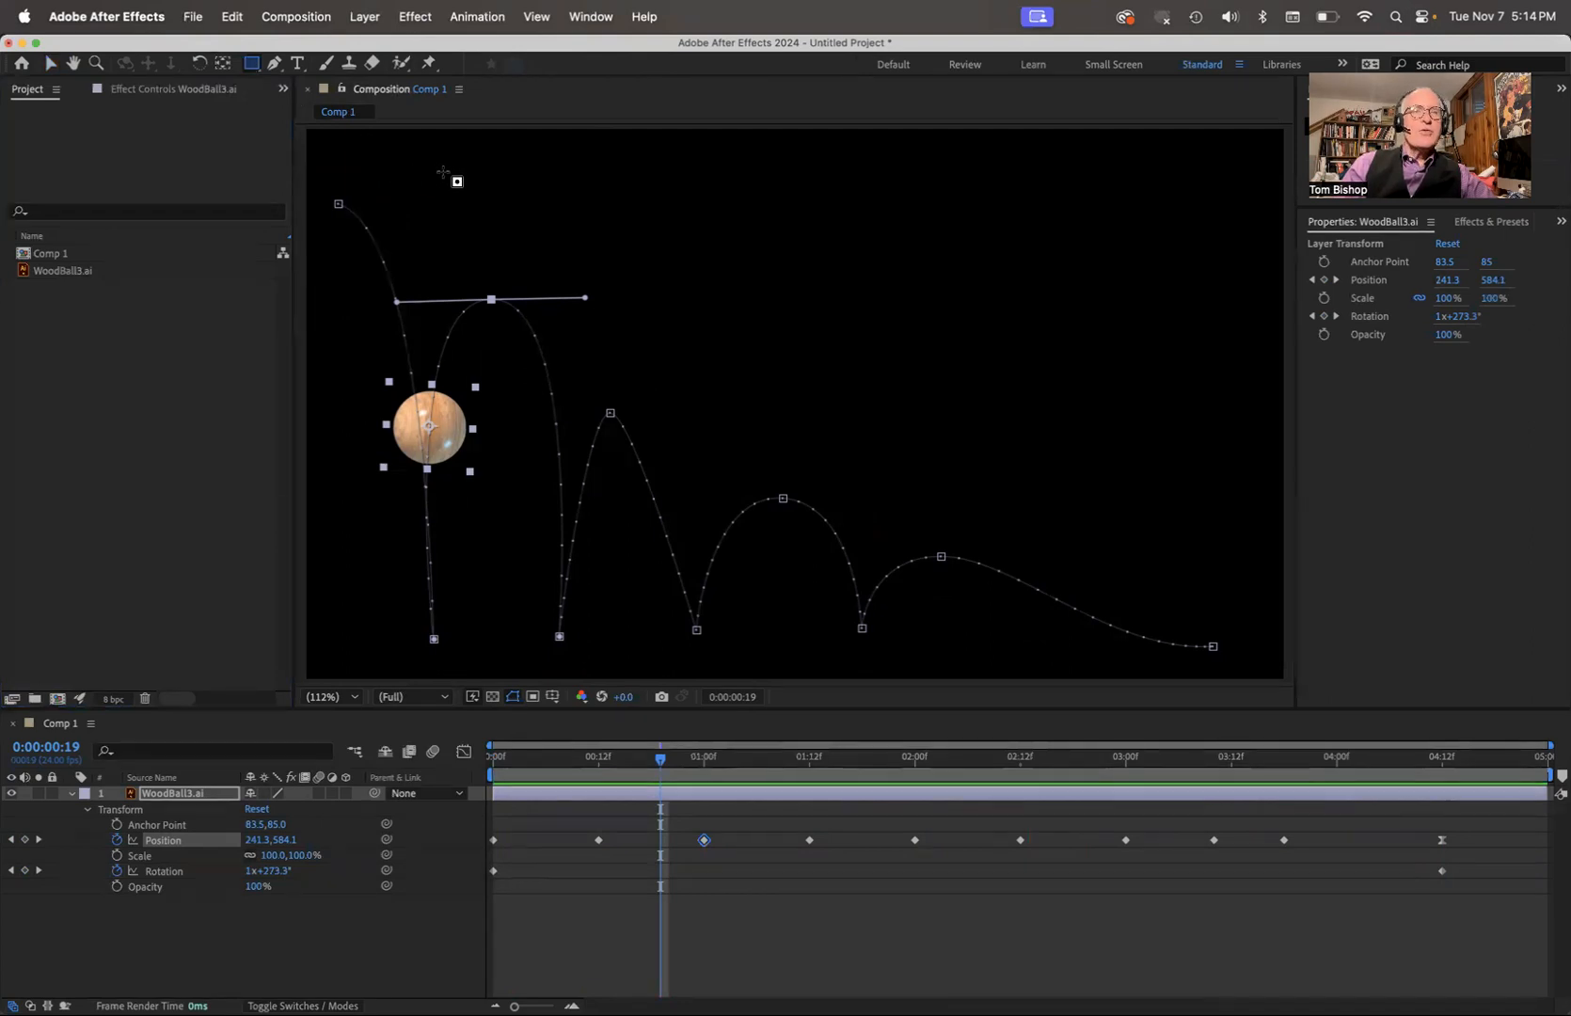
left_click(122, 934)
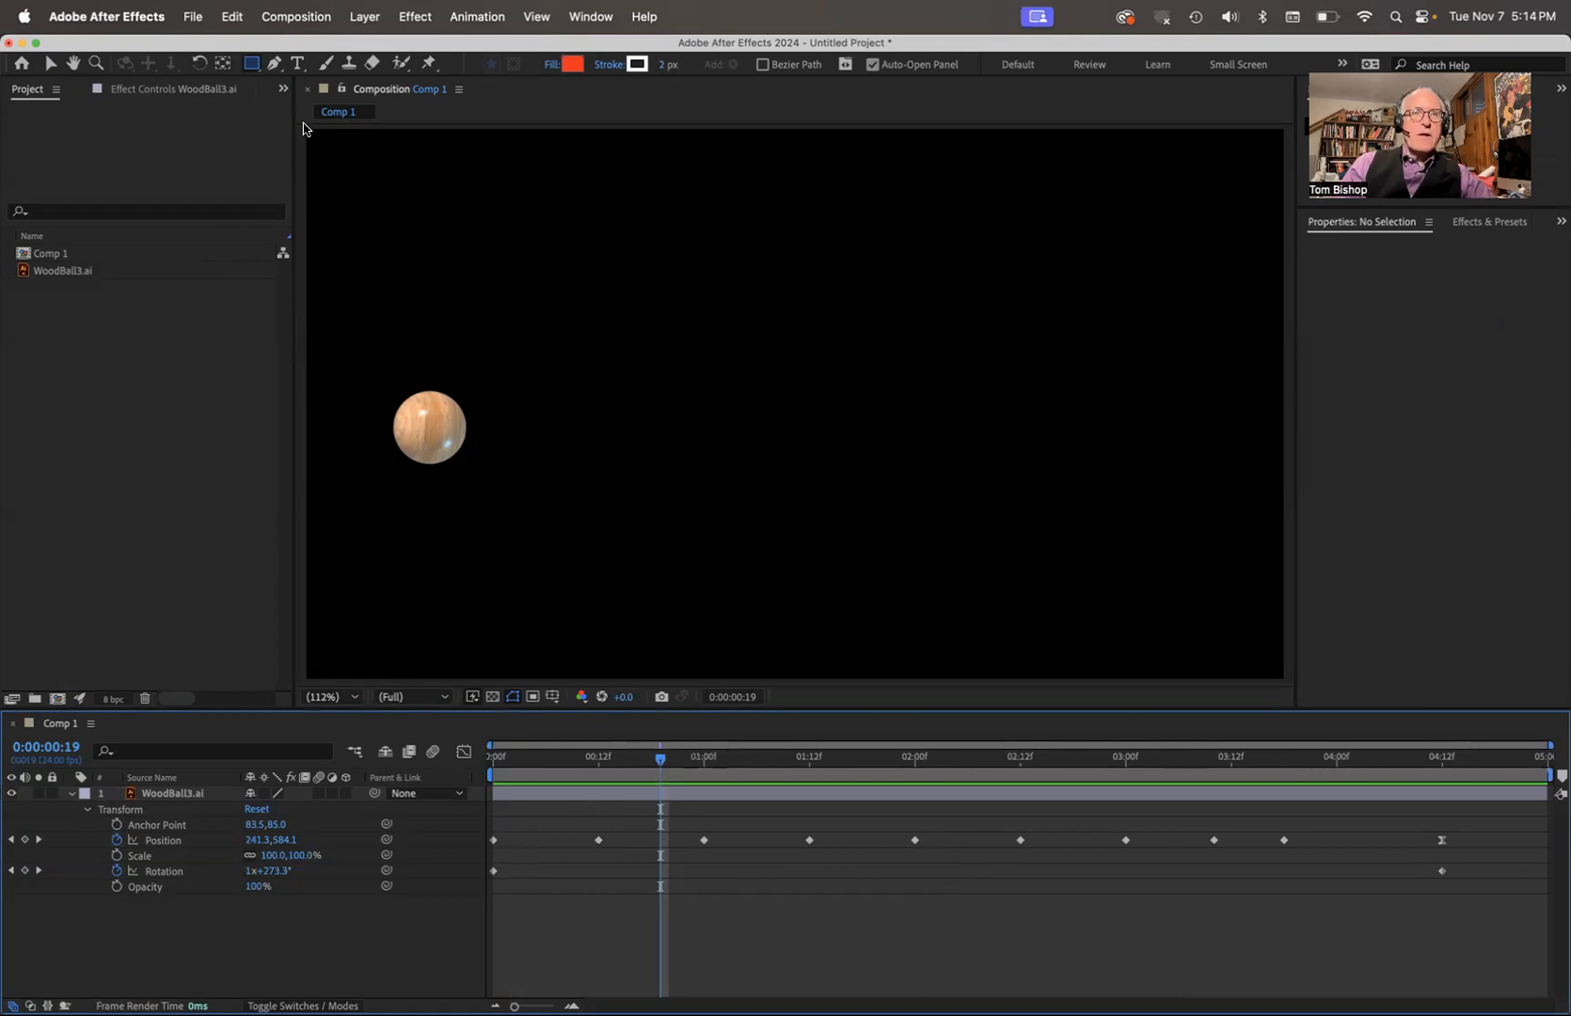
Try drawing a rectangle over the ball with the WoodBall3.ai layer selected, undo it, and deselect the layer.
left_click(155, 798)
left_click(397, 402)
left_click_drag(397, 402, 445, 441)
key("super+z")
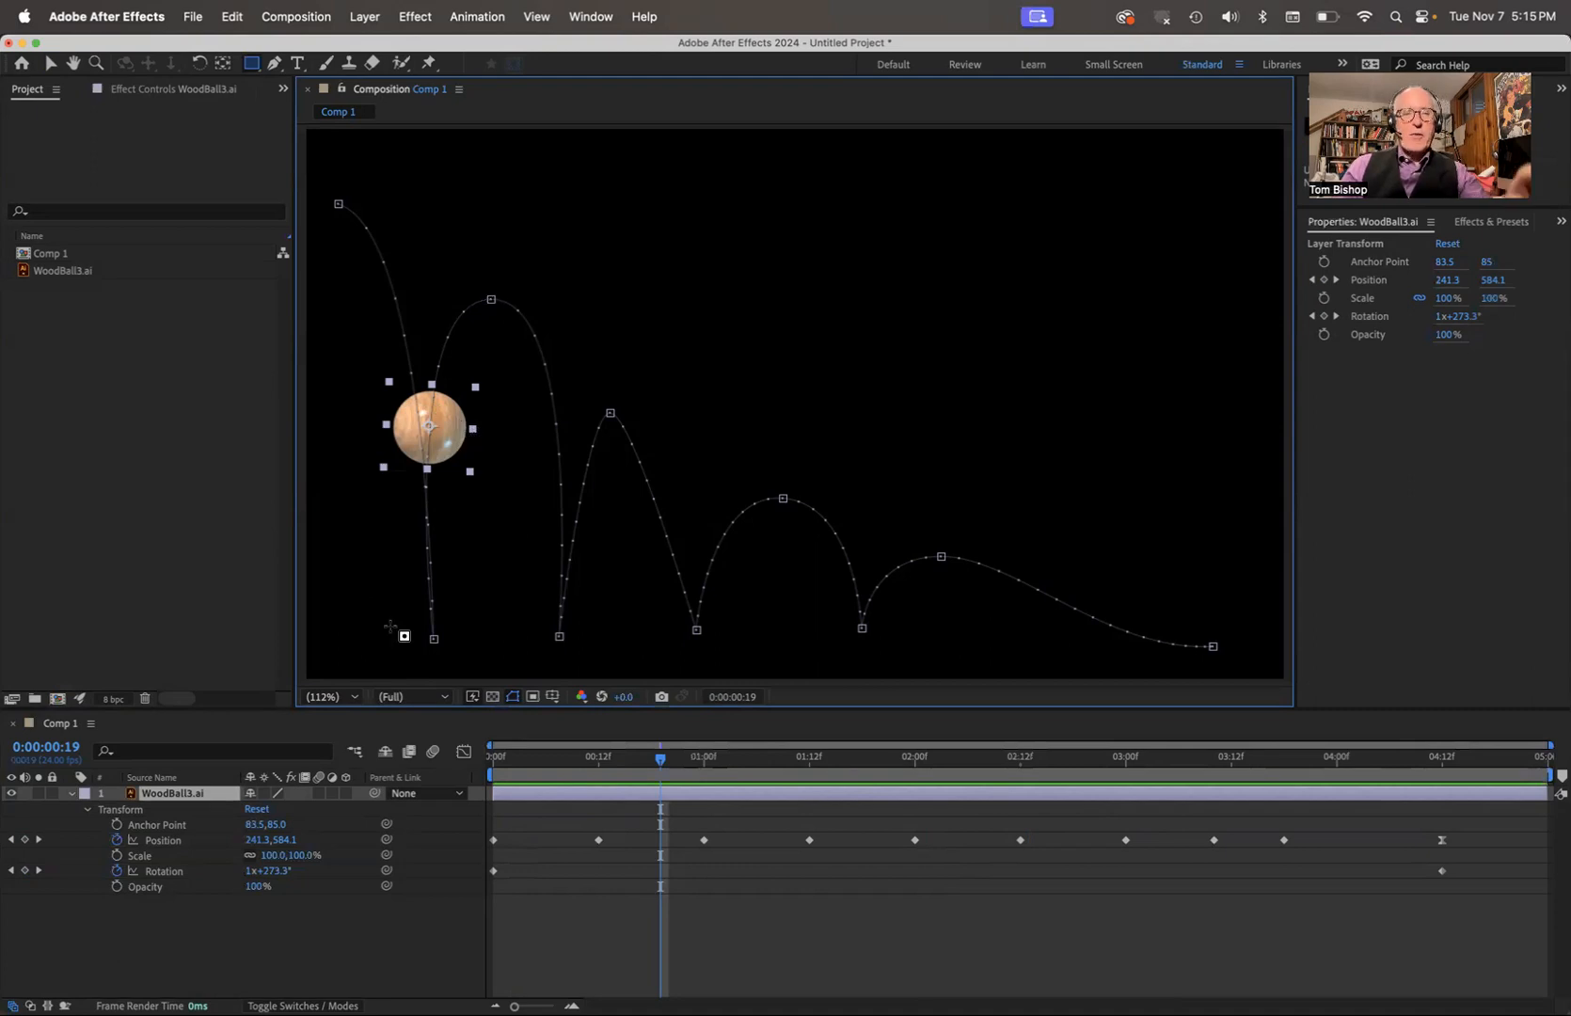
left_click(262, 921)
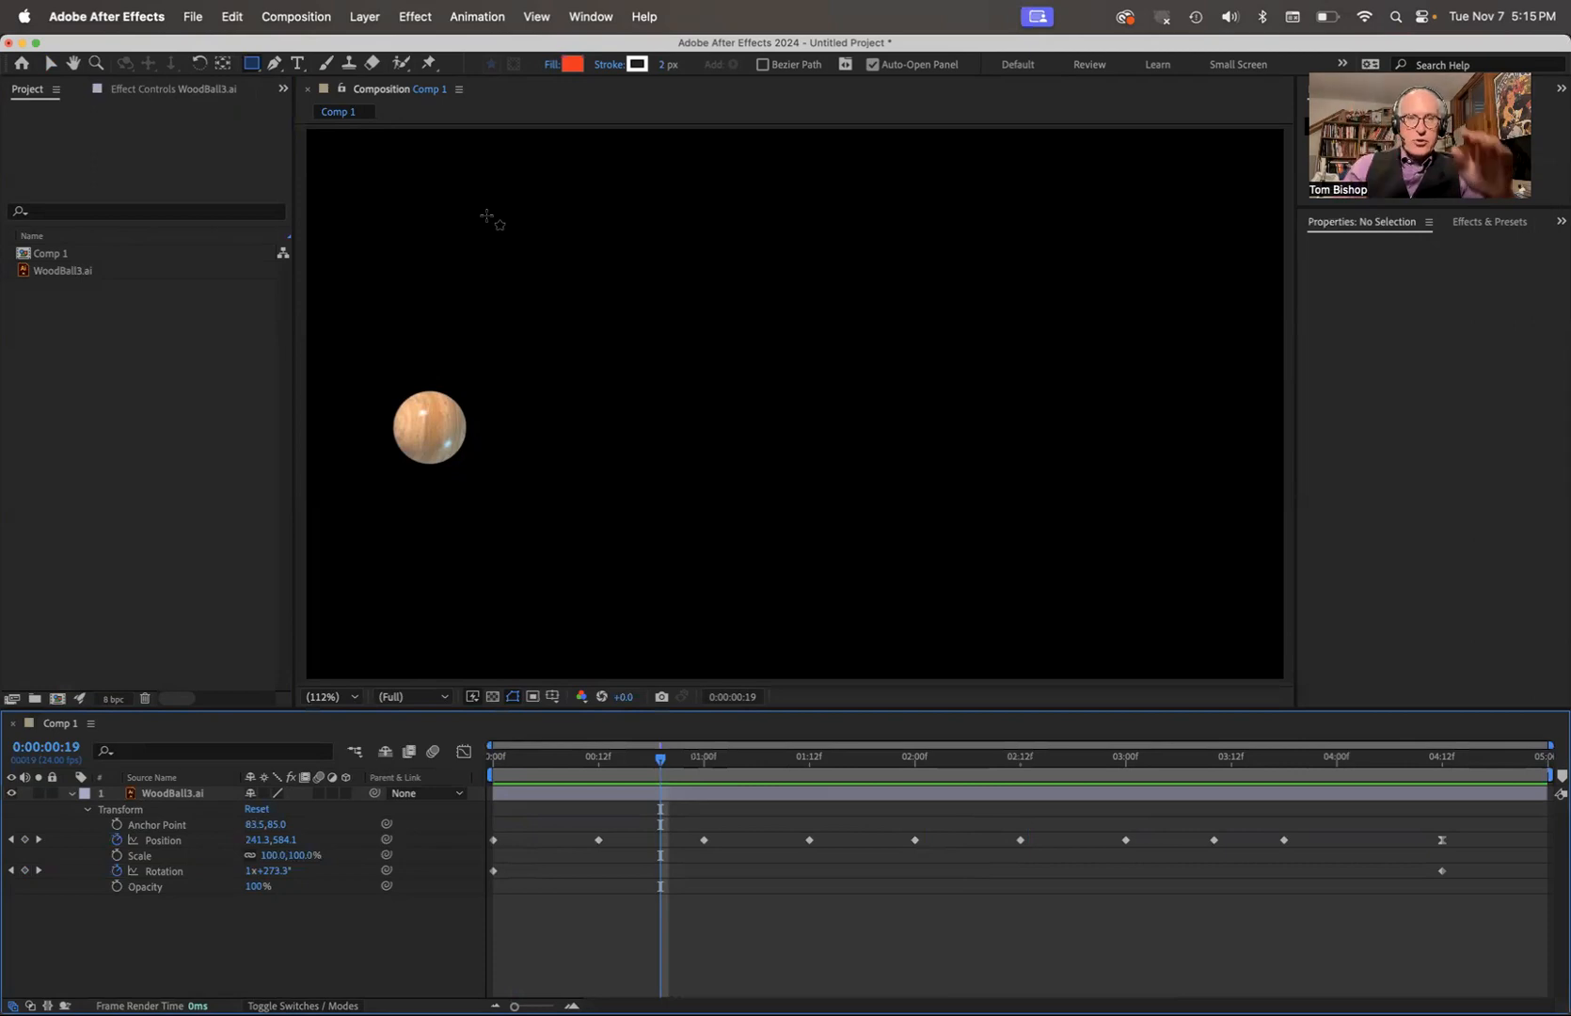
Set the shape fill colour to a medium blue with a hue of 200°.
left_click(573, 65)
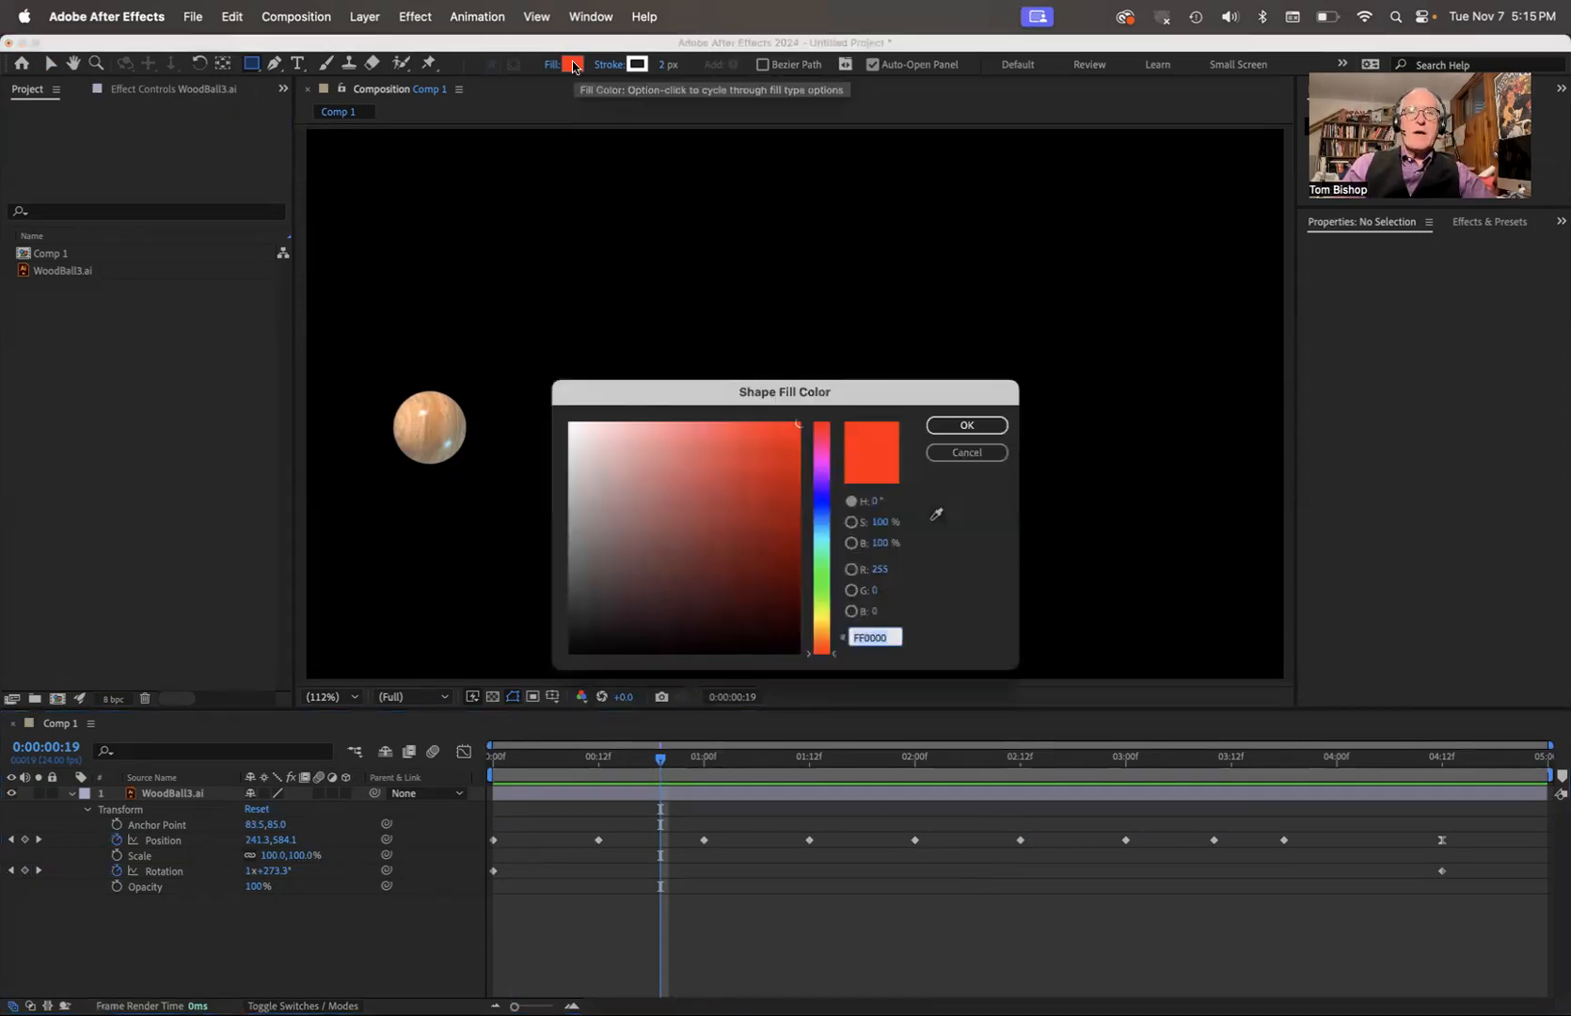
left_click(821, 525)
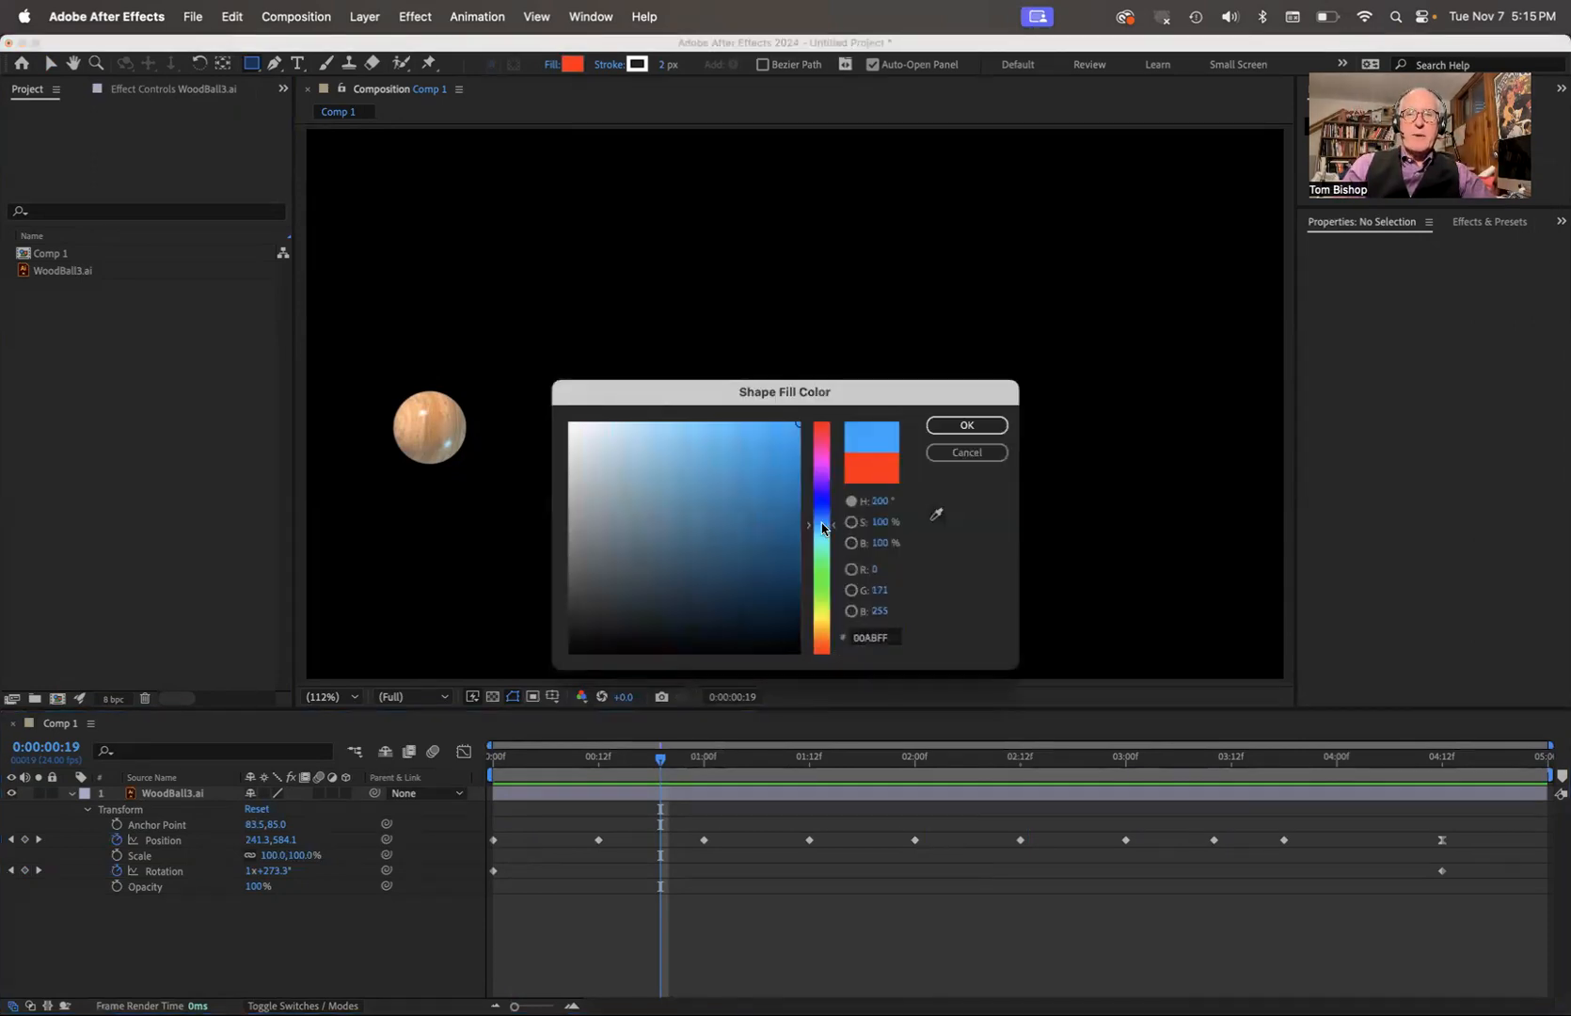
left_click(748, 464)
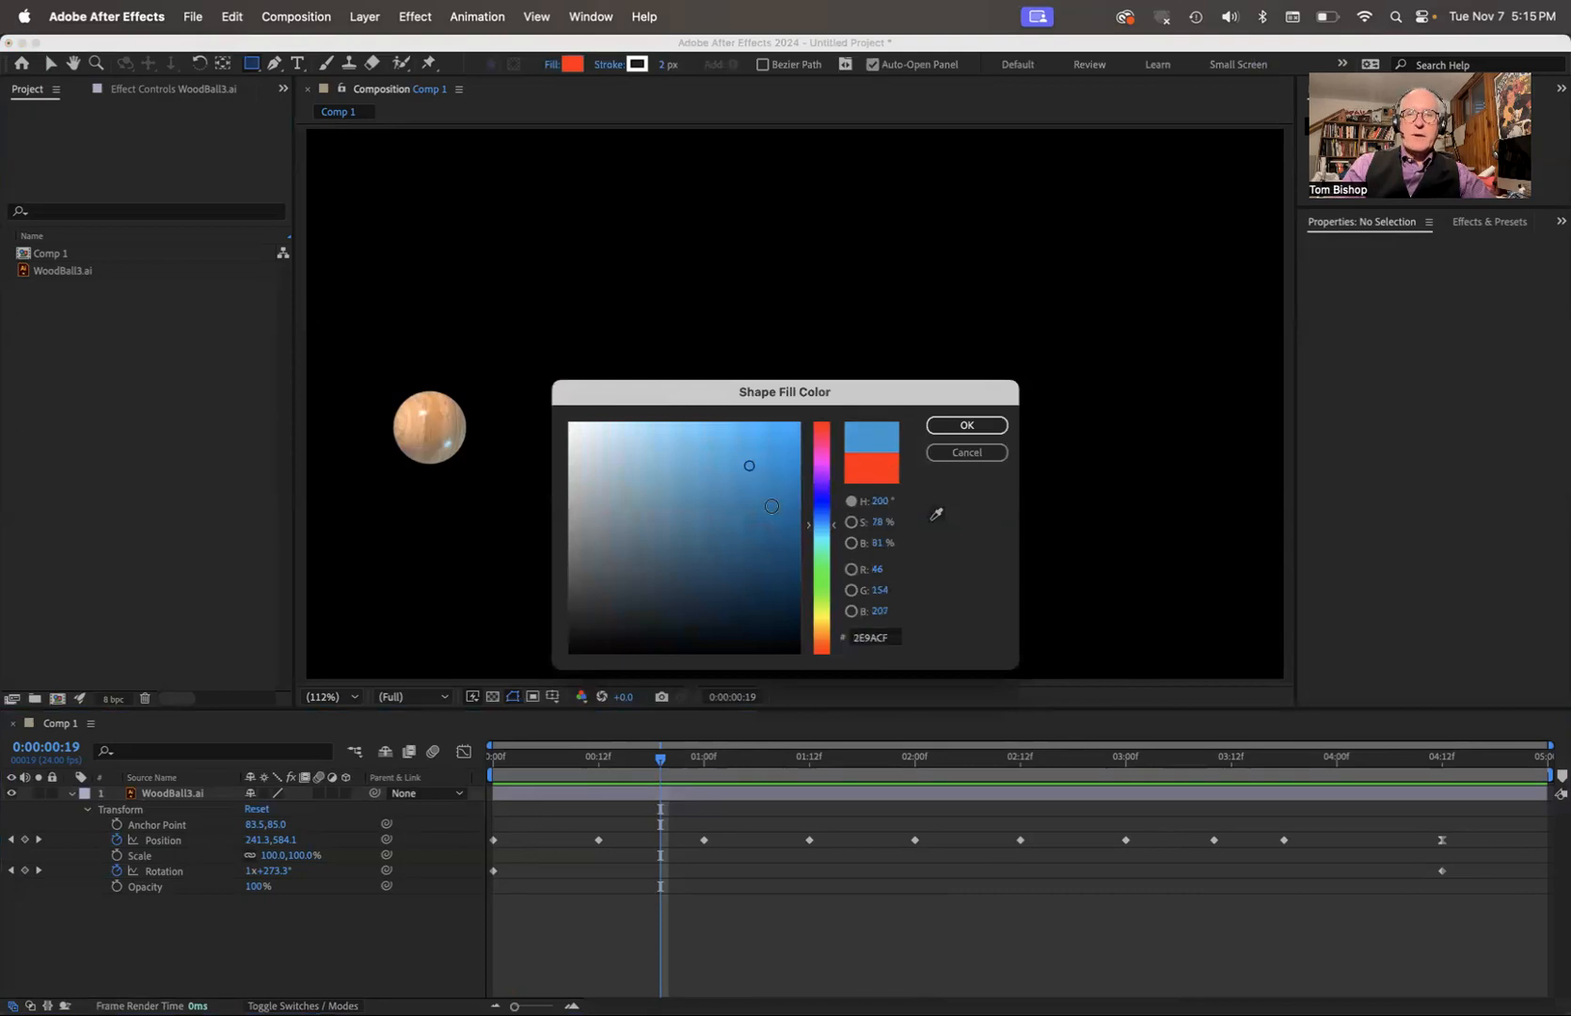
mouse_move(762, 498)
left_mouse_down()
mouse_move(779, 483)
mouse_move(741, 480)
left_mouse_up()
left_click(964, 425)
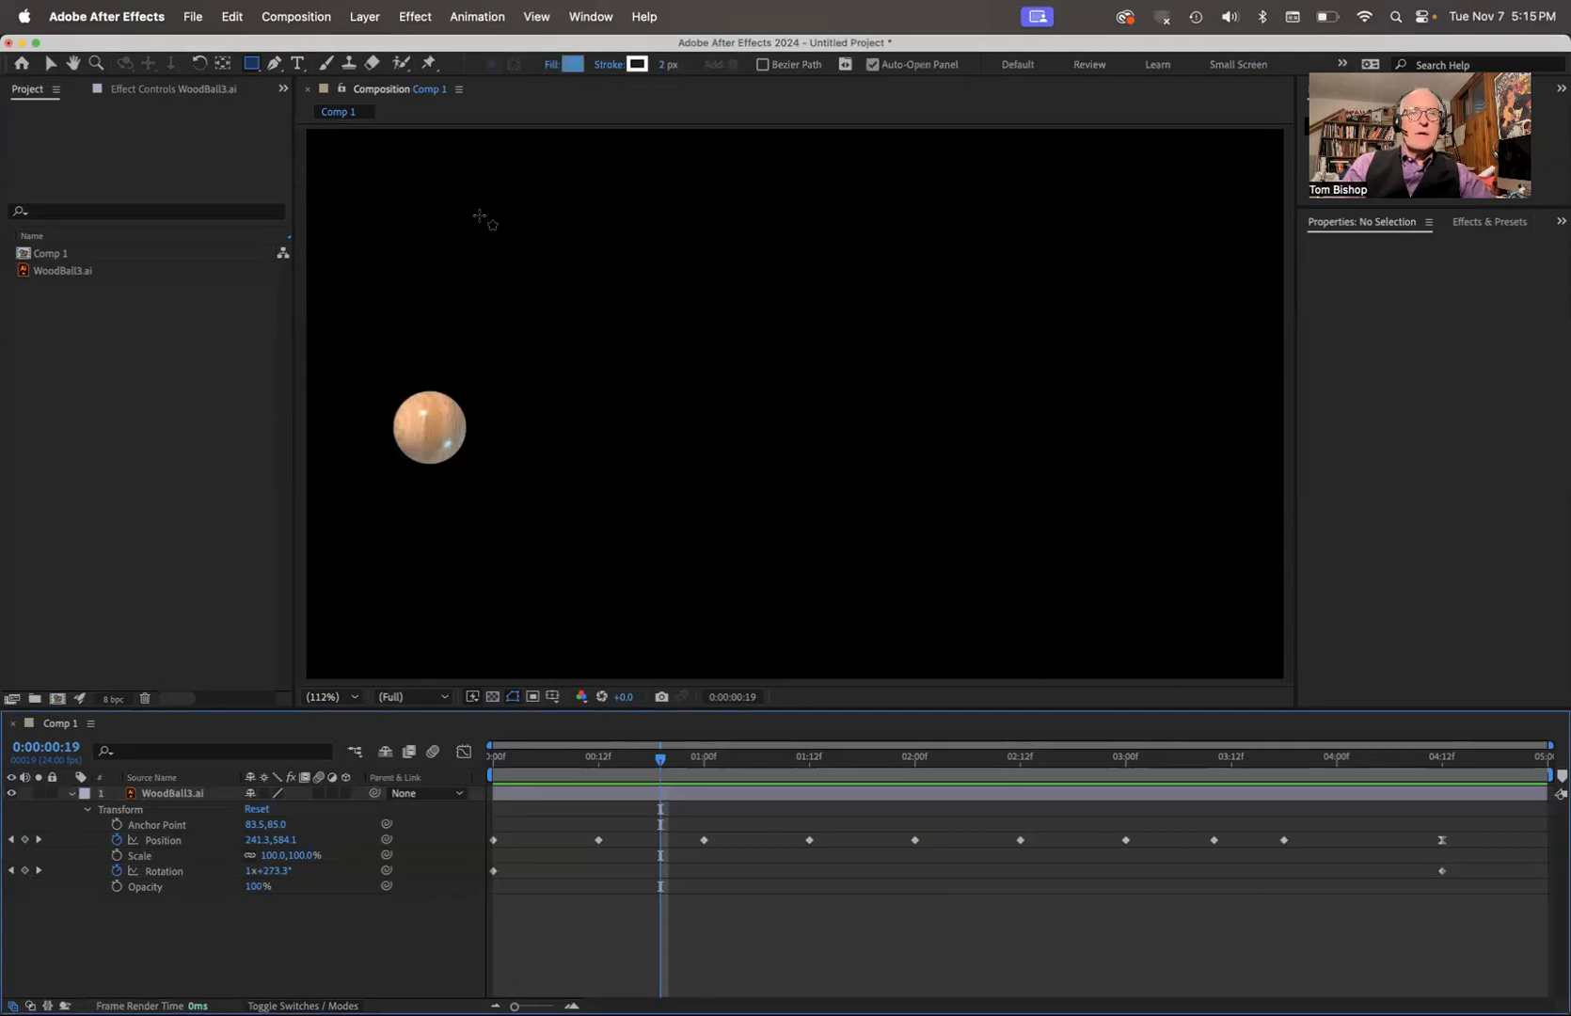
Draw a rectangle of about 1952 × 1139 px covering the whole composition and nudge it slightly up and to the left.
left_click_drag(306, 126, 1301, 706)
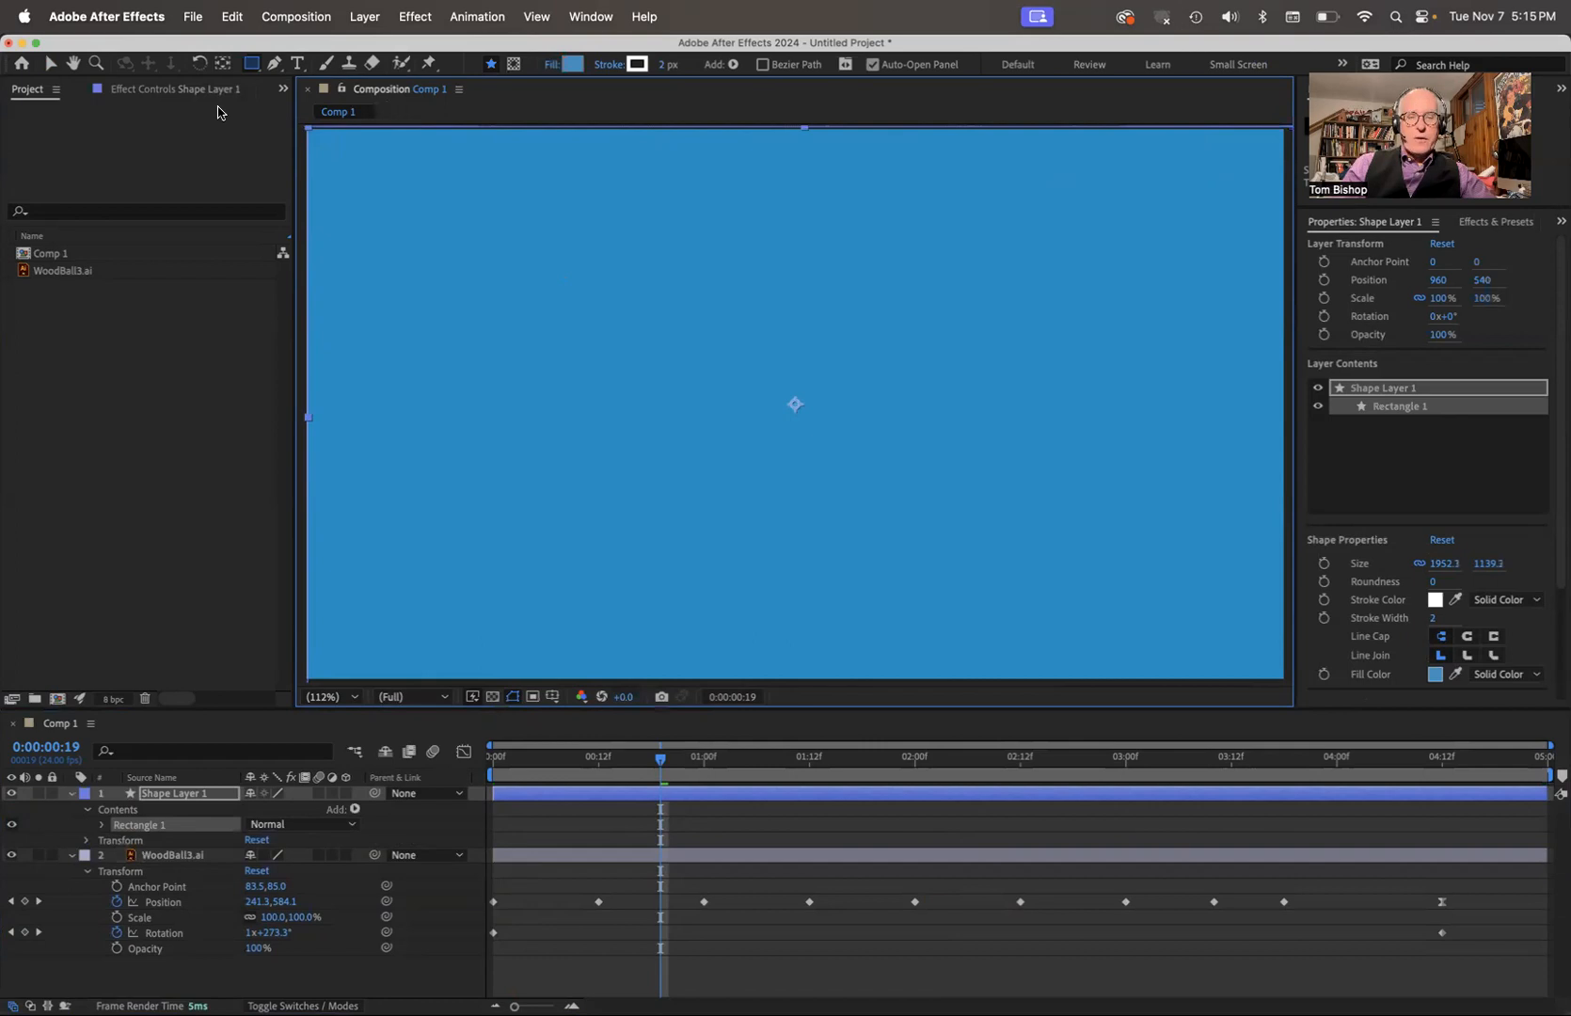
key("v")
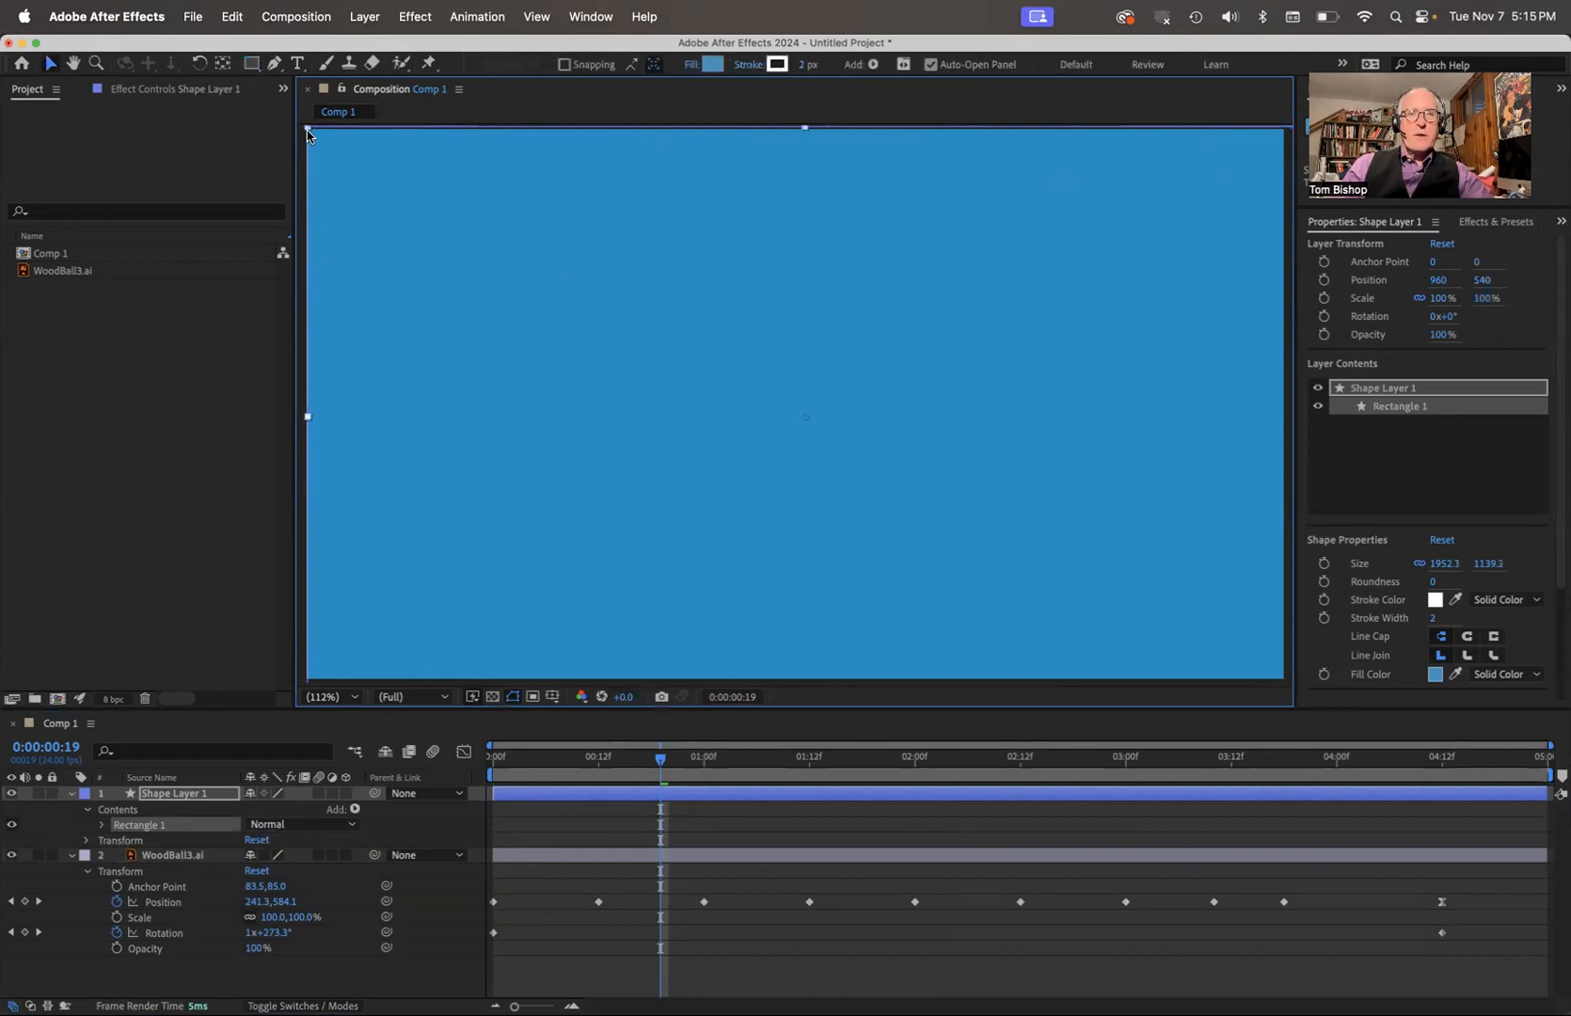
left_click_drag(309, 133, 304, 122)
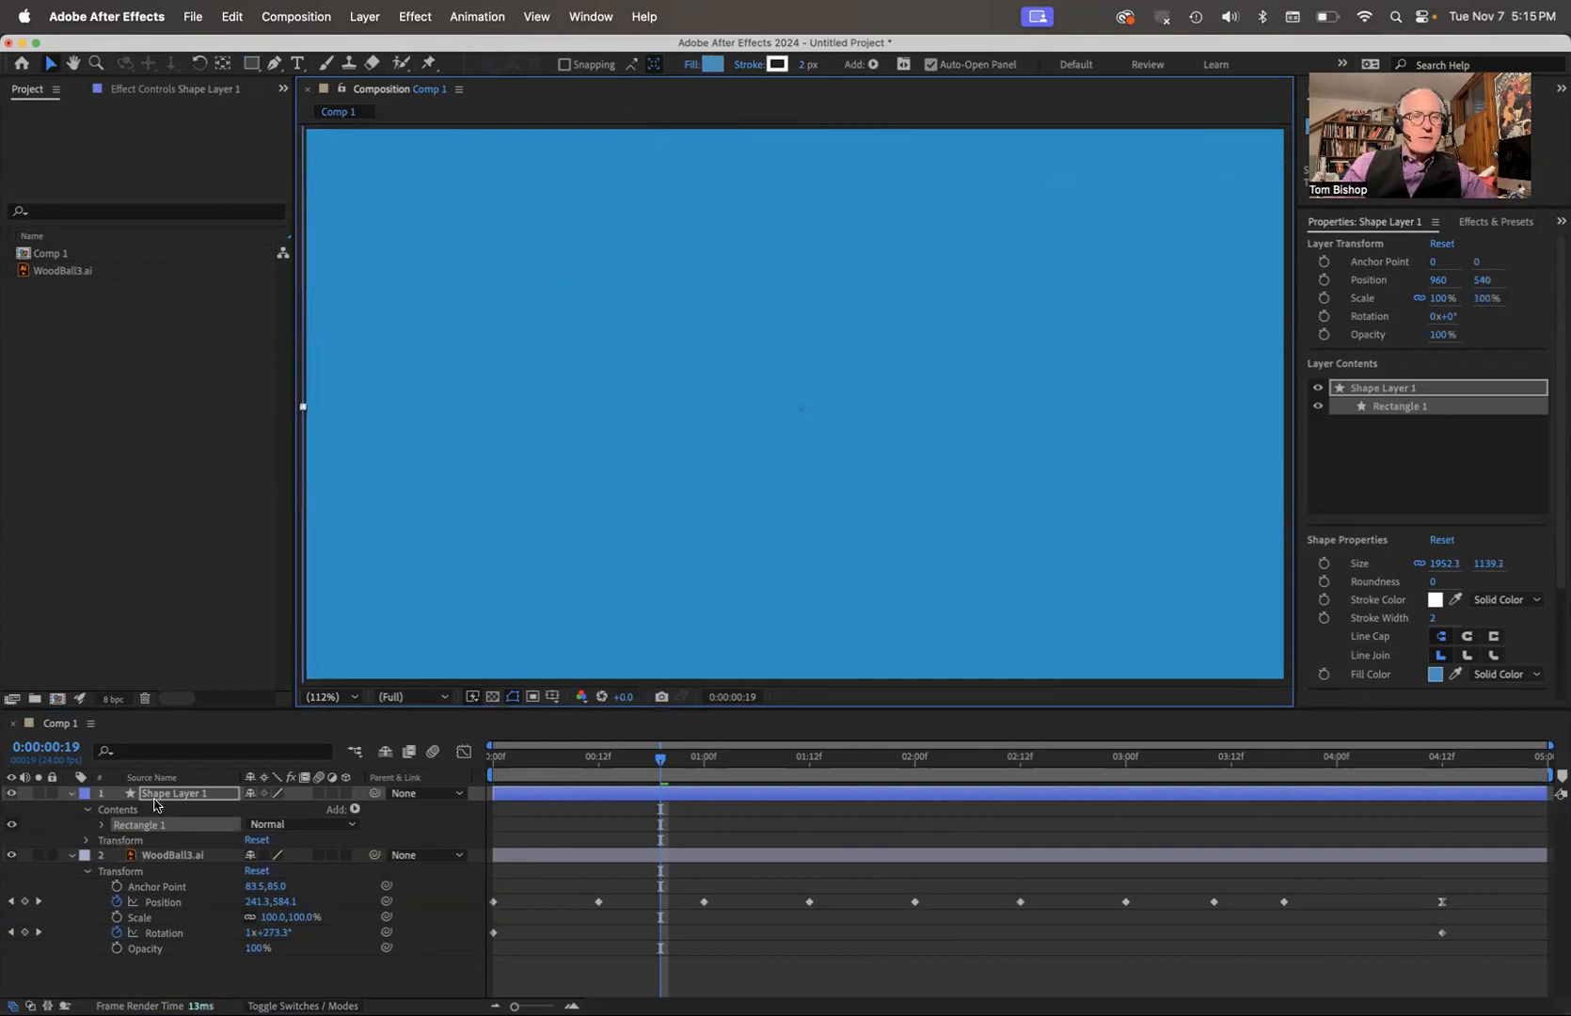
Examine the fill properties of Rectangle 1 in Shape Layer 1.
left_click(102, 826)
scroll(102, 830, "down", 1)
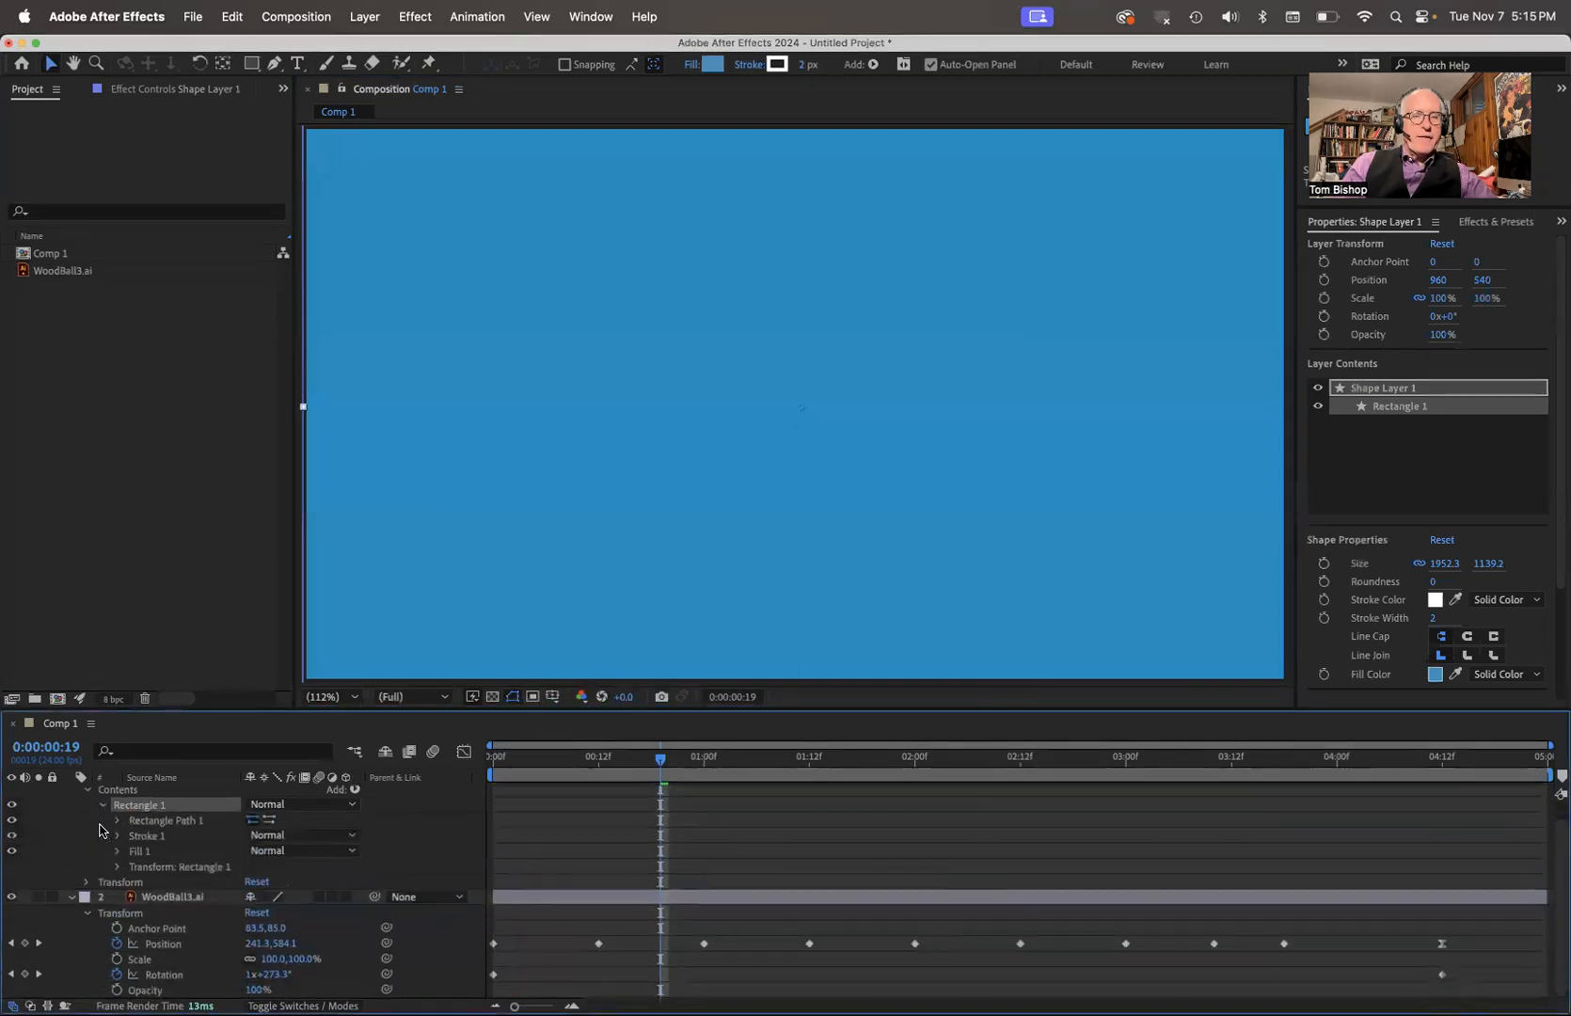
left_click(117, 852)
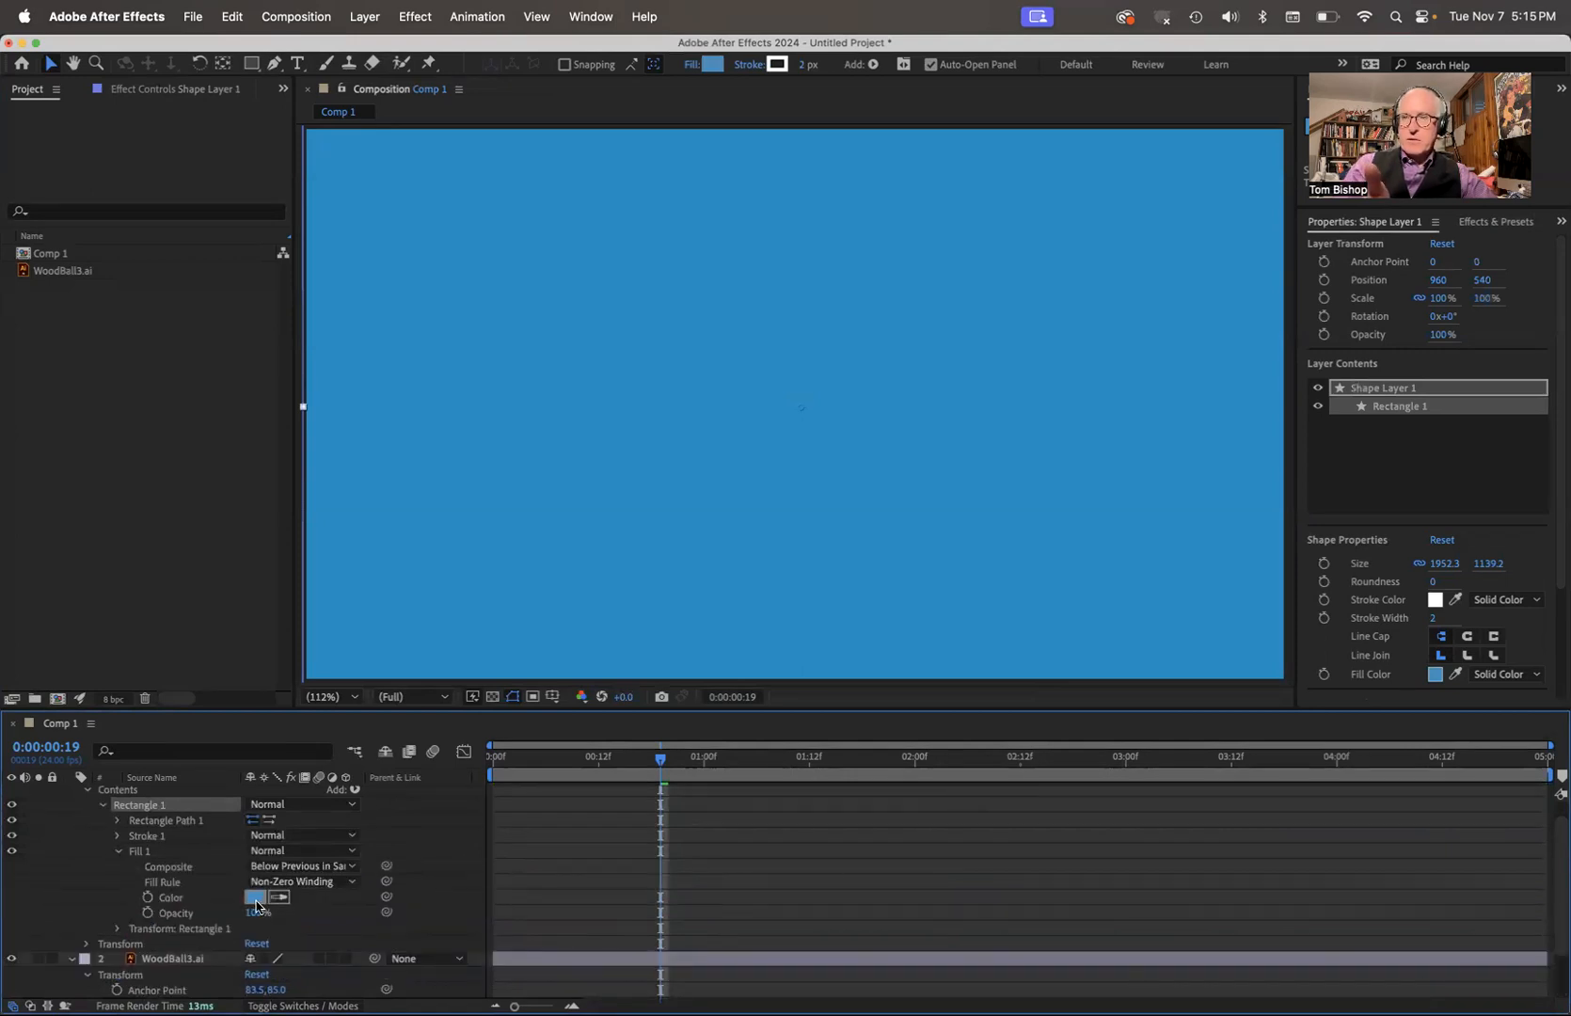
left_click(102, 805)
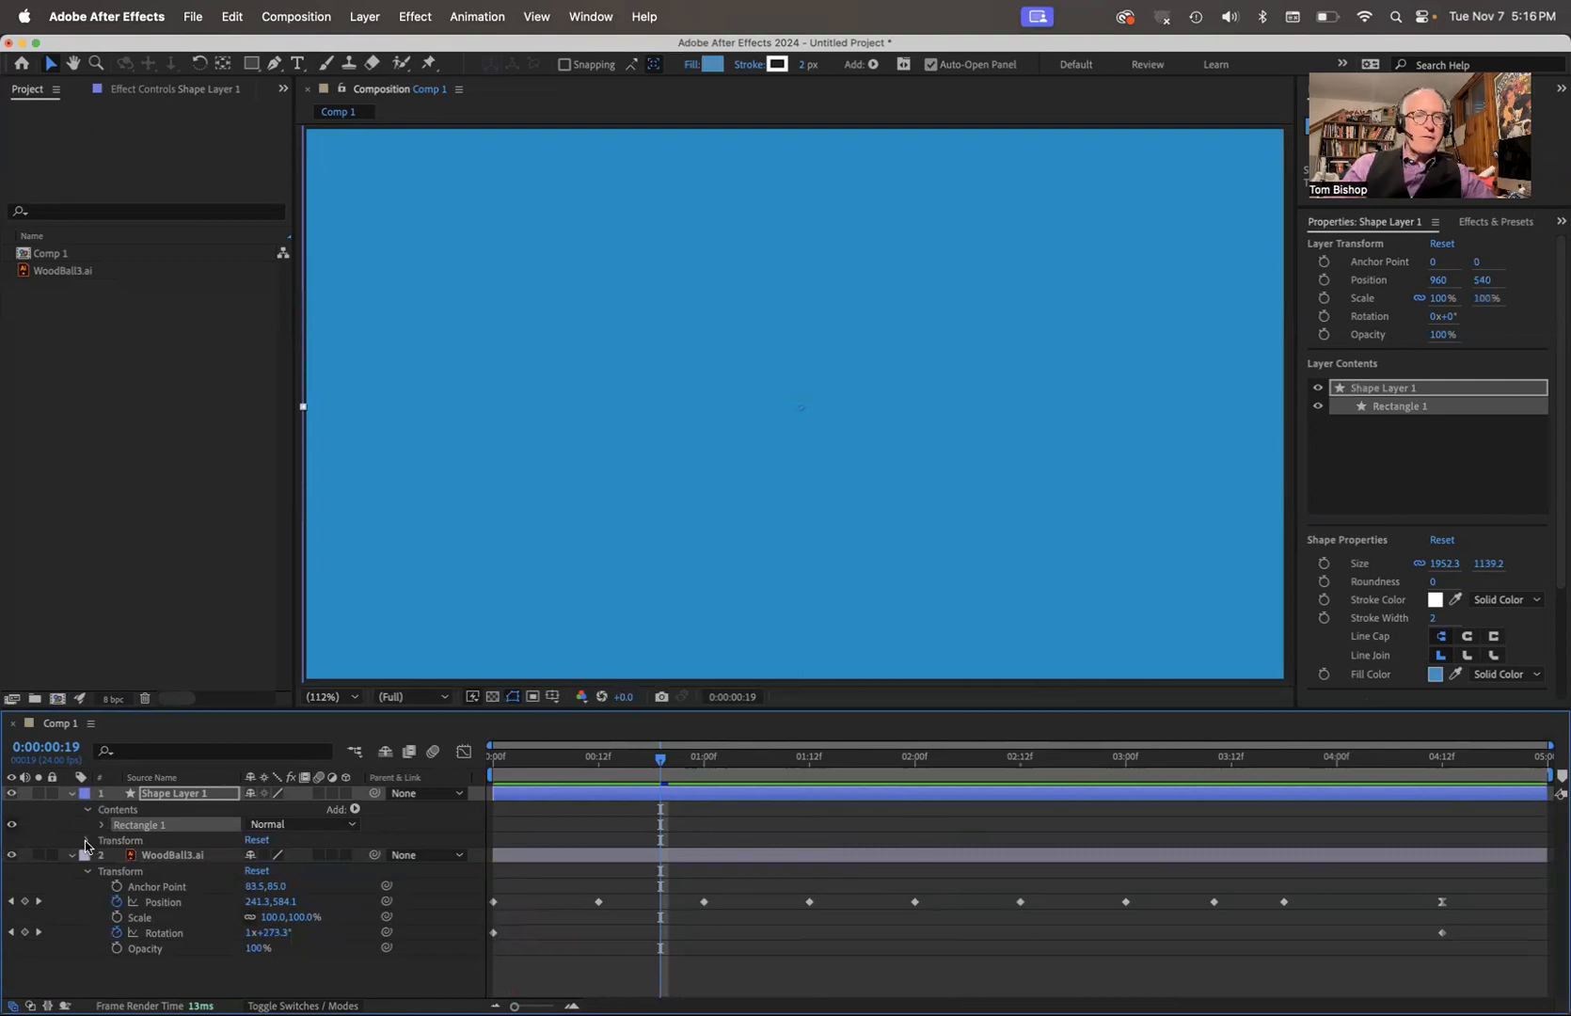
Show the transform properties of Shape Layer 1 and trim the layer so it starts at 2 seconds.
left_click(85, 842)
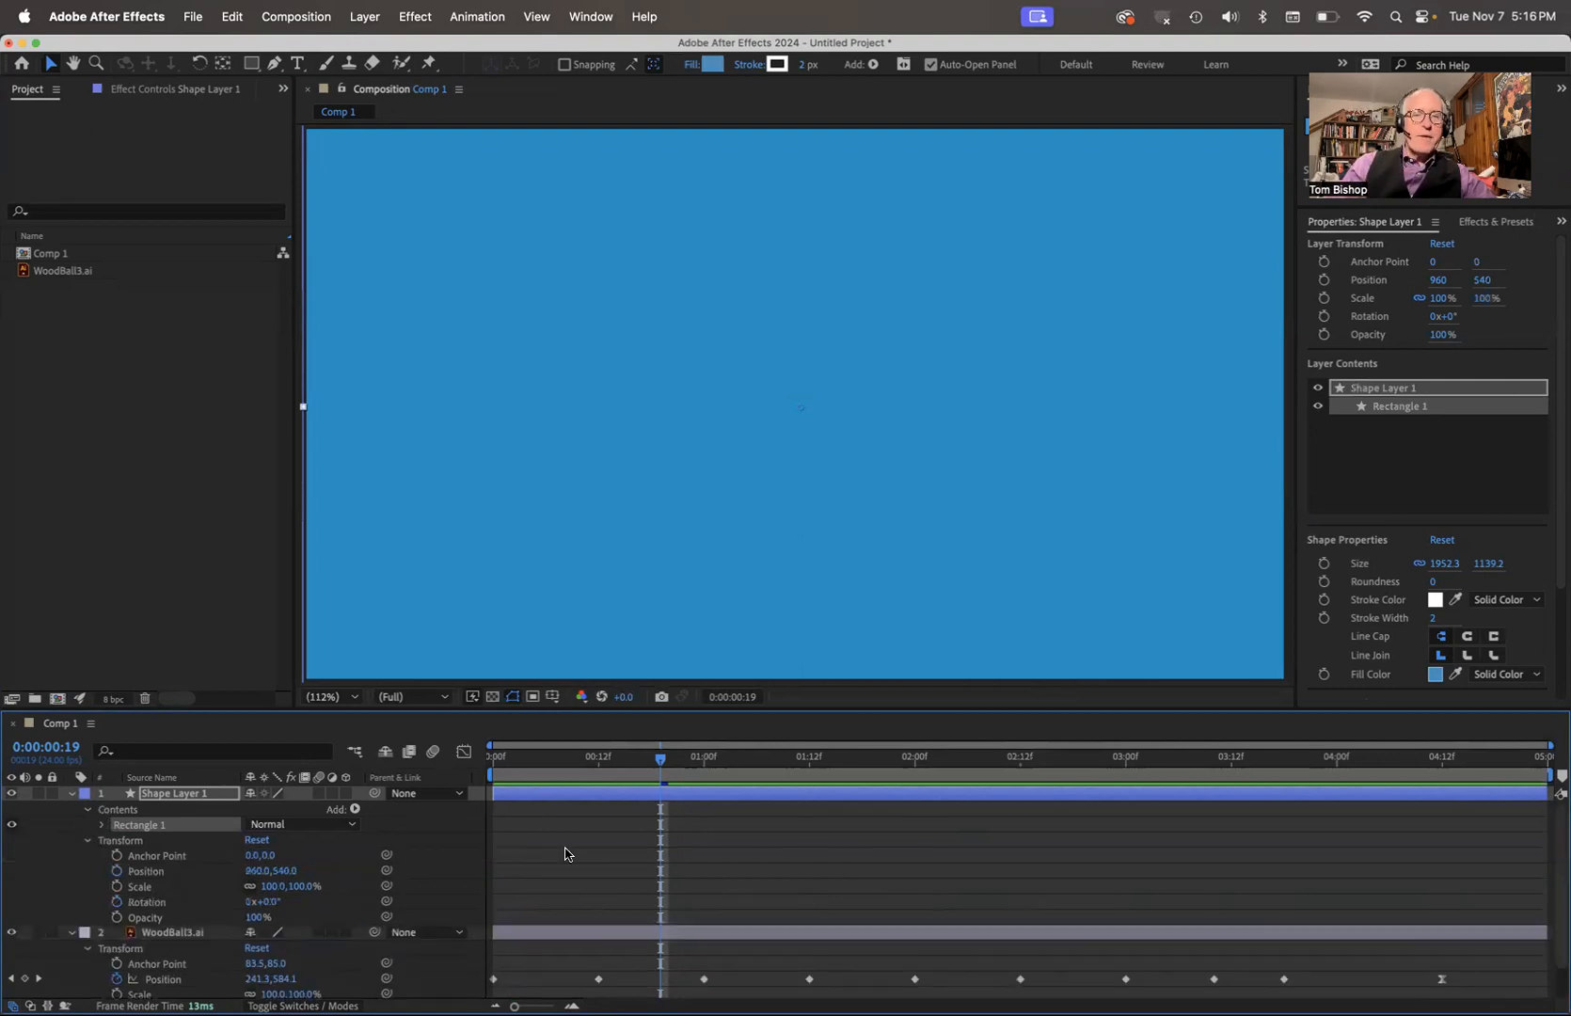
left_click_drag(661, 758, 491, 782)
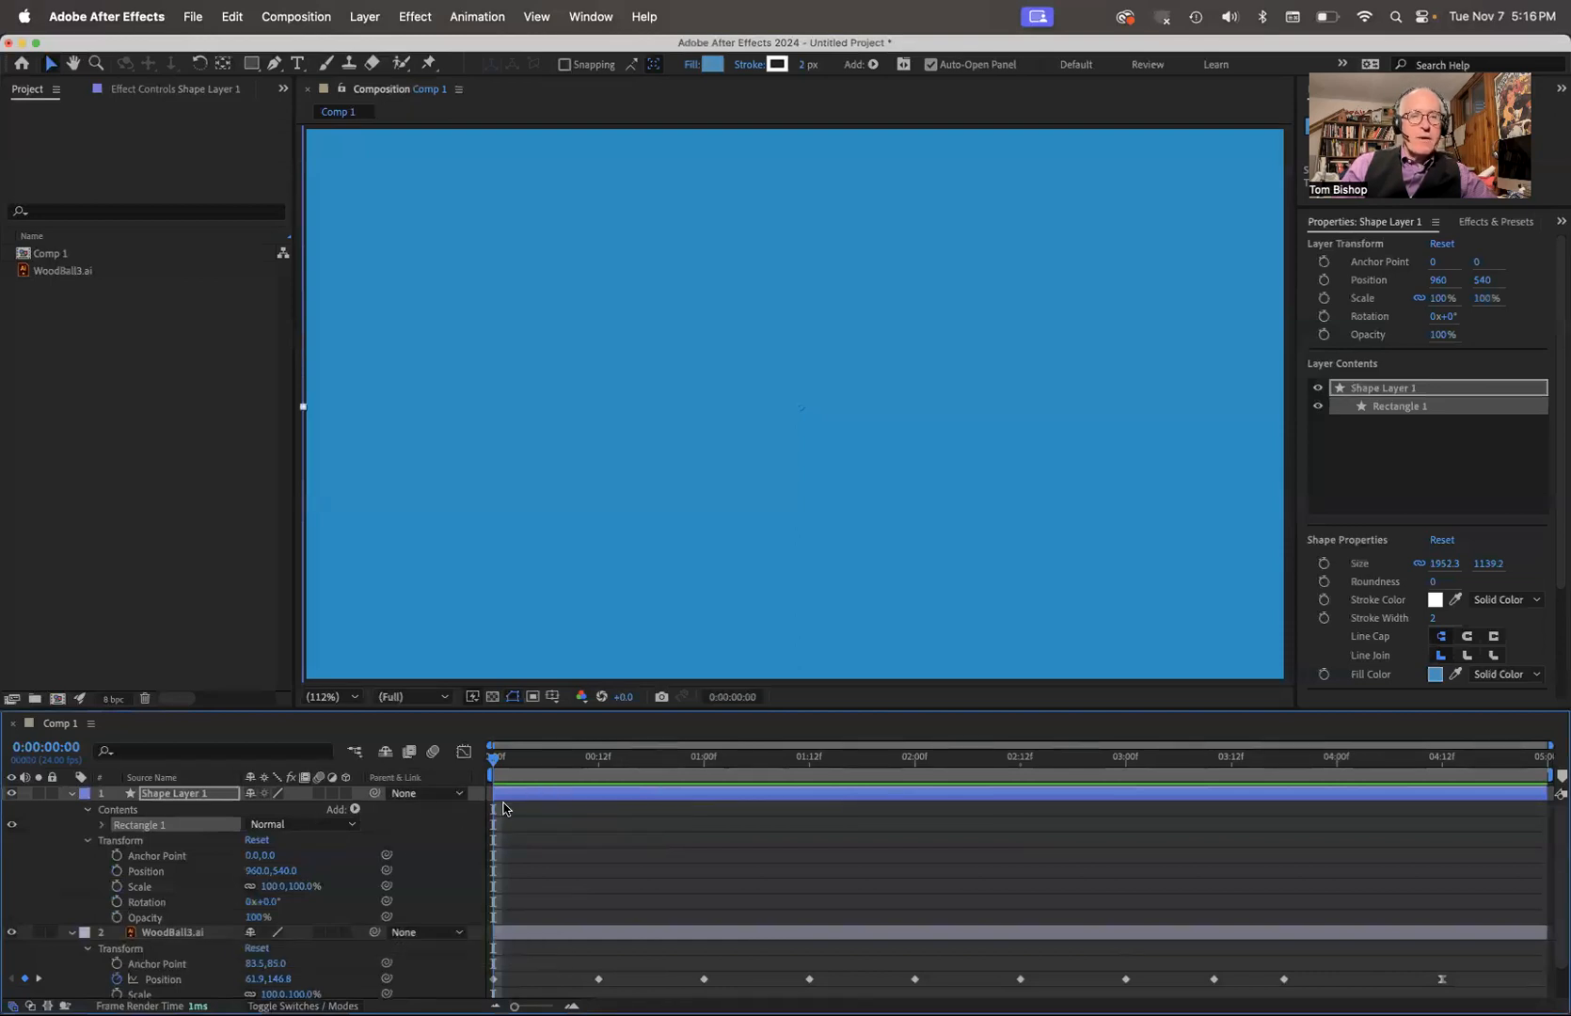
left_click(509, 796)
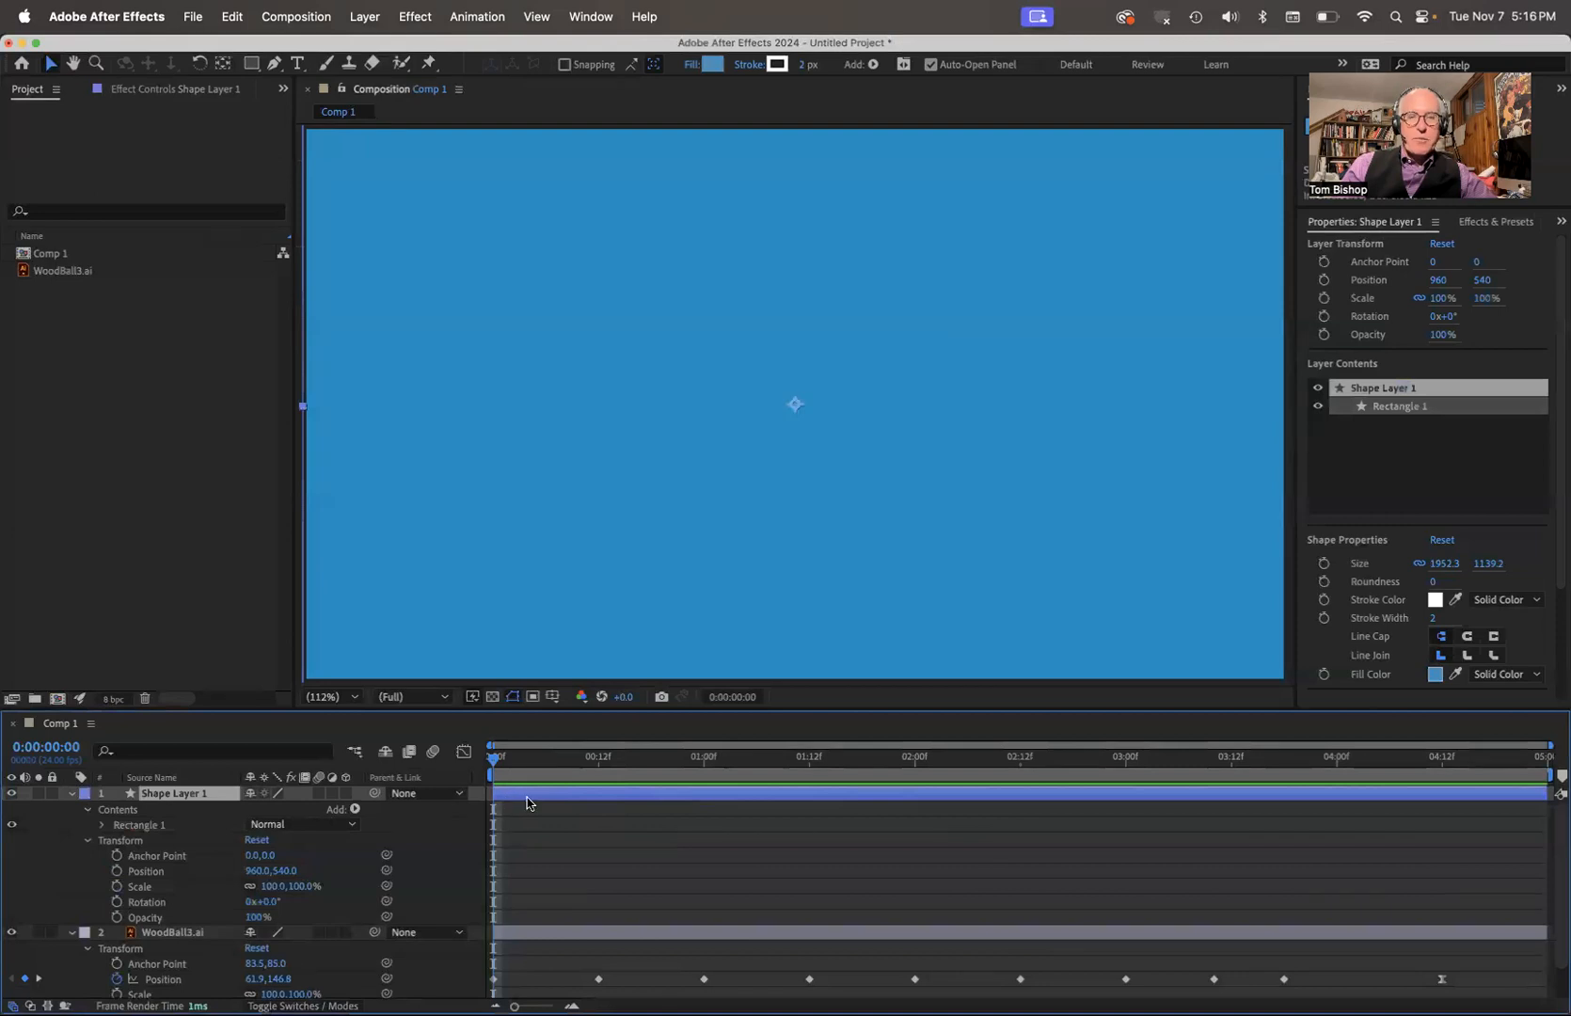
left_click_drag(493, 793, 919, 788)
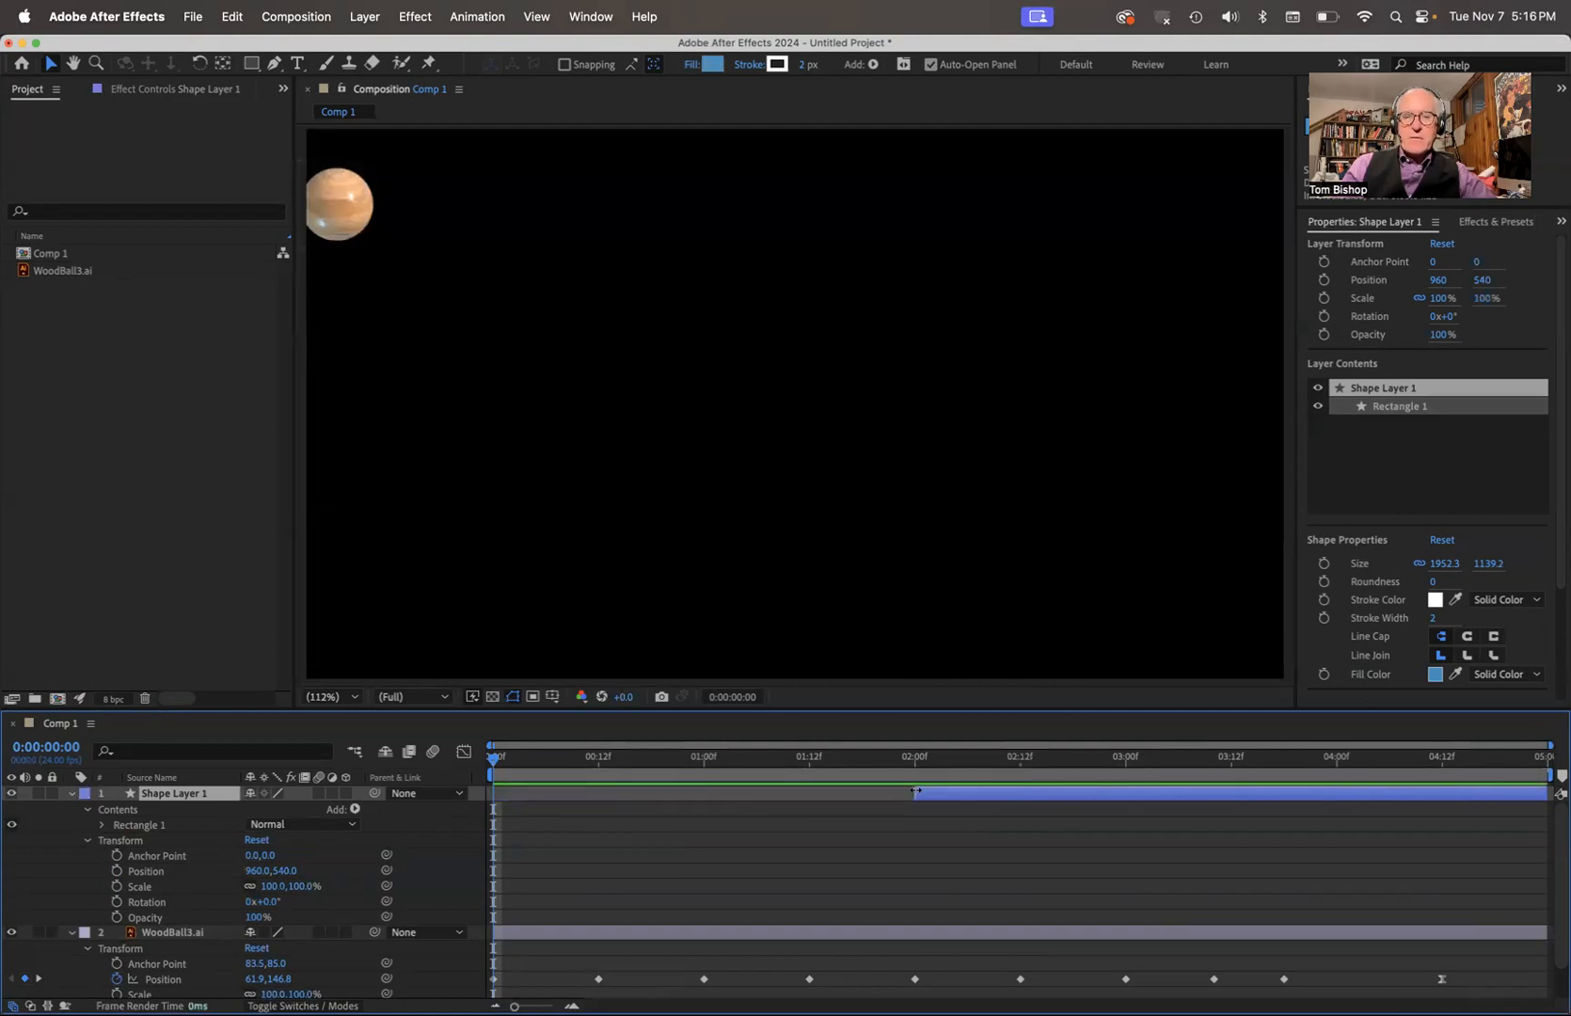
Start animating the opacity of Shape Layer 1 with a 4% keyframe at 0:00:02:00, the layer's trimmed start.
left_click_drag(496, 760, 908, 790)
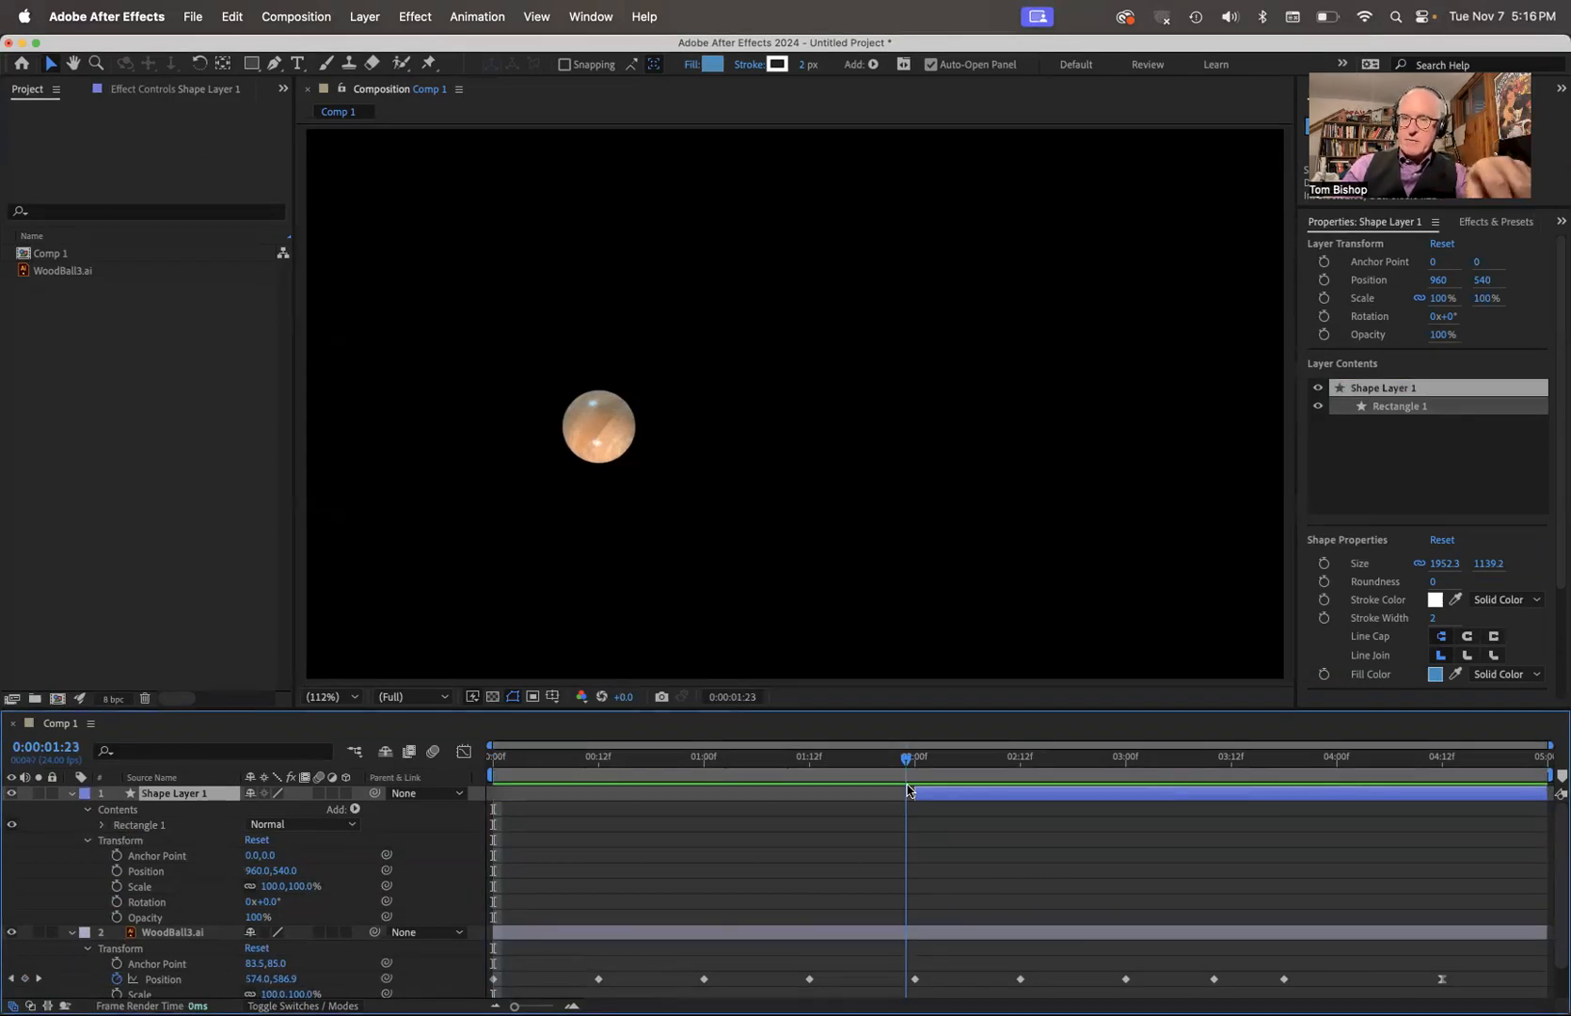
left_click_drag(907, 791, 915, 792)
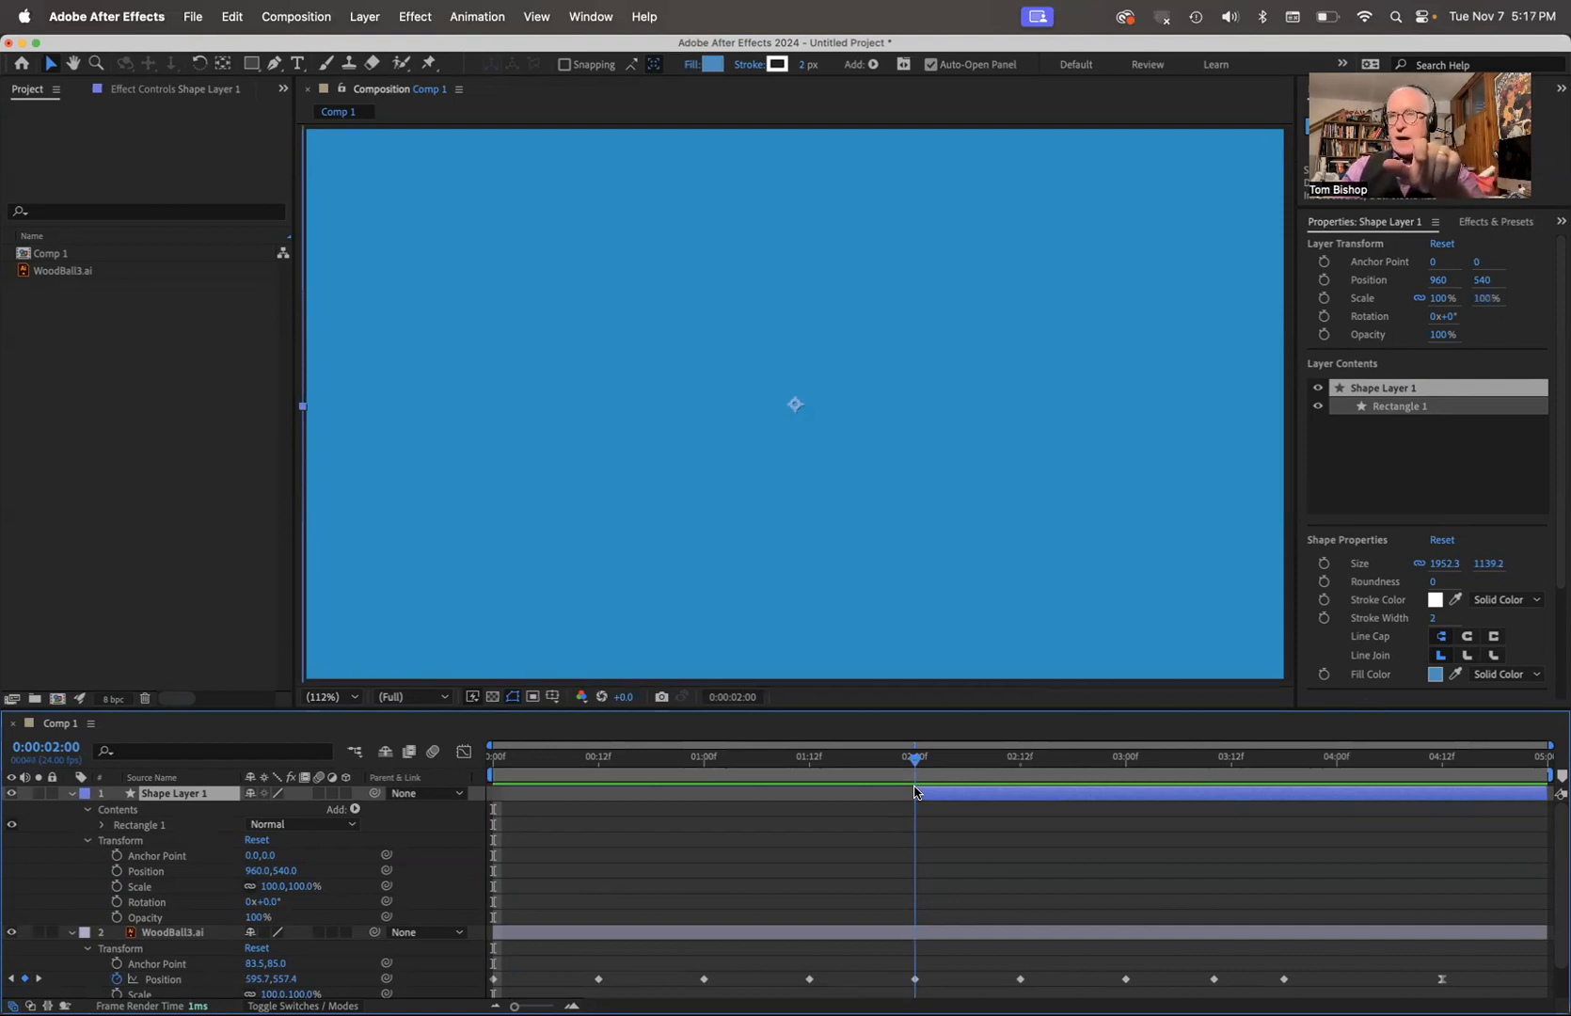
key("super+Left")
key("super+Right")
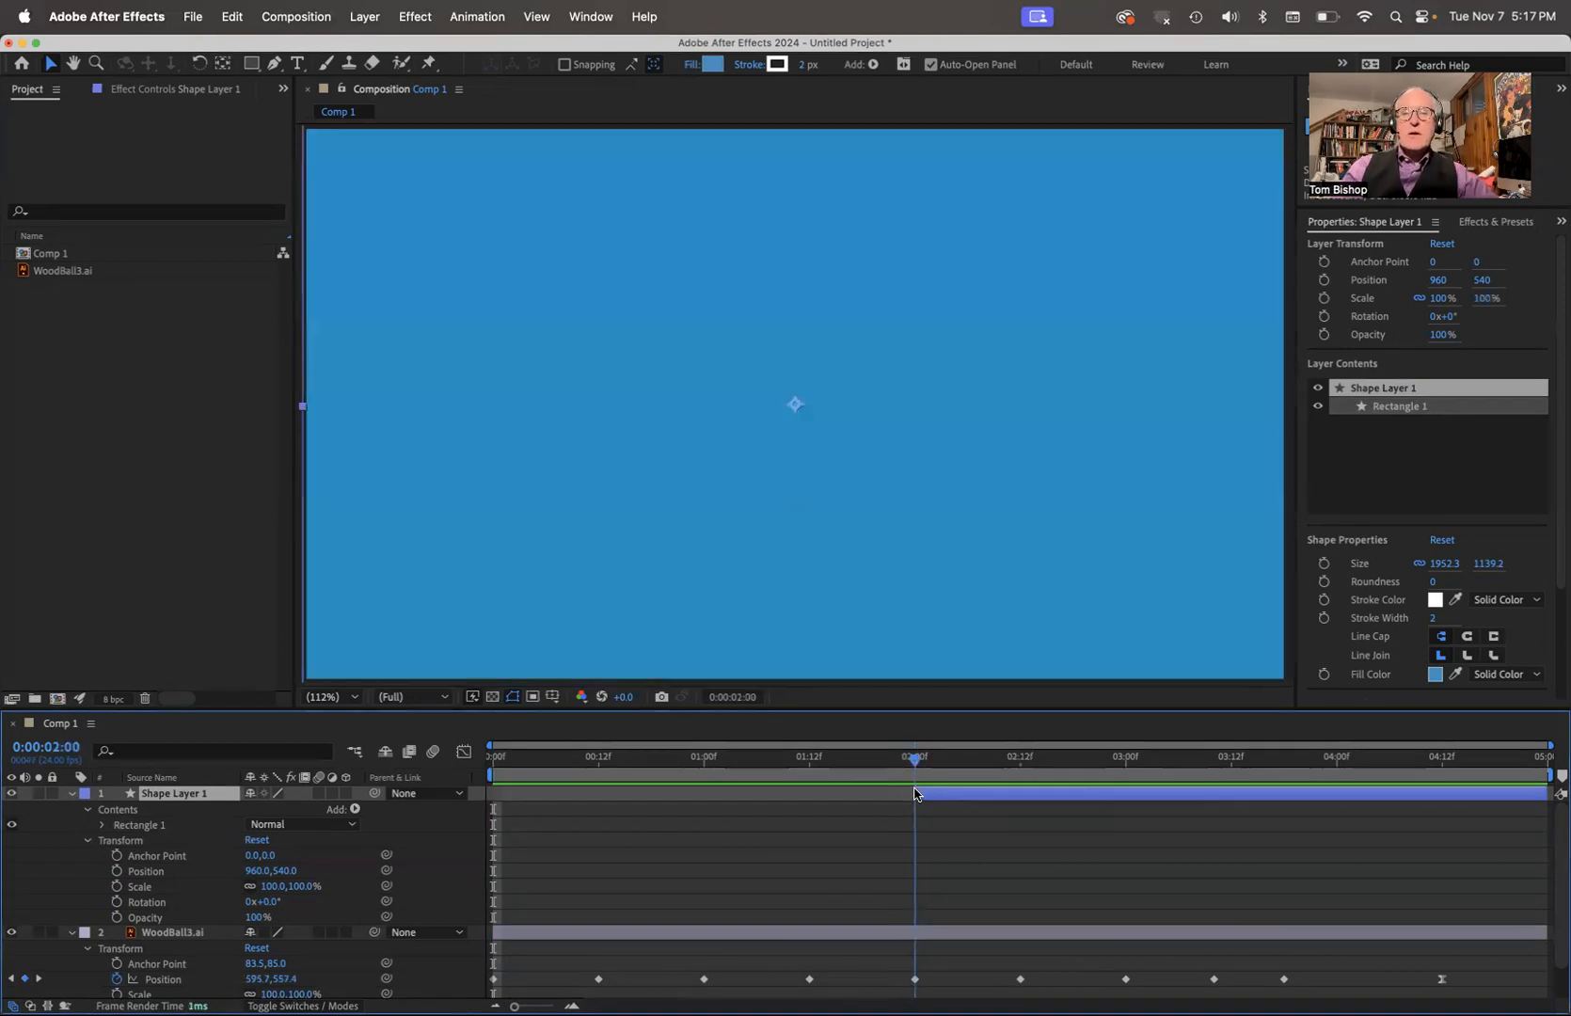
key("super+Left")
key("super+Right")
left_click_drag(913, 793, 915, 794)
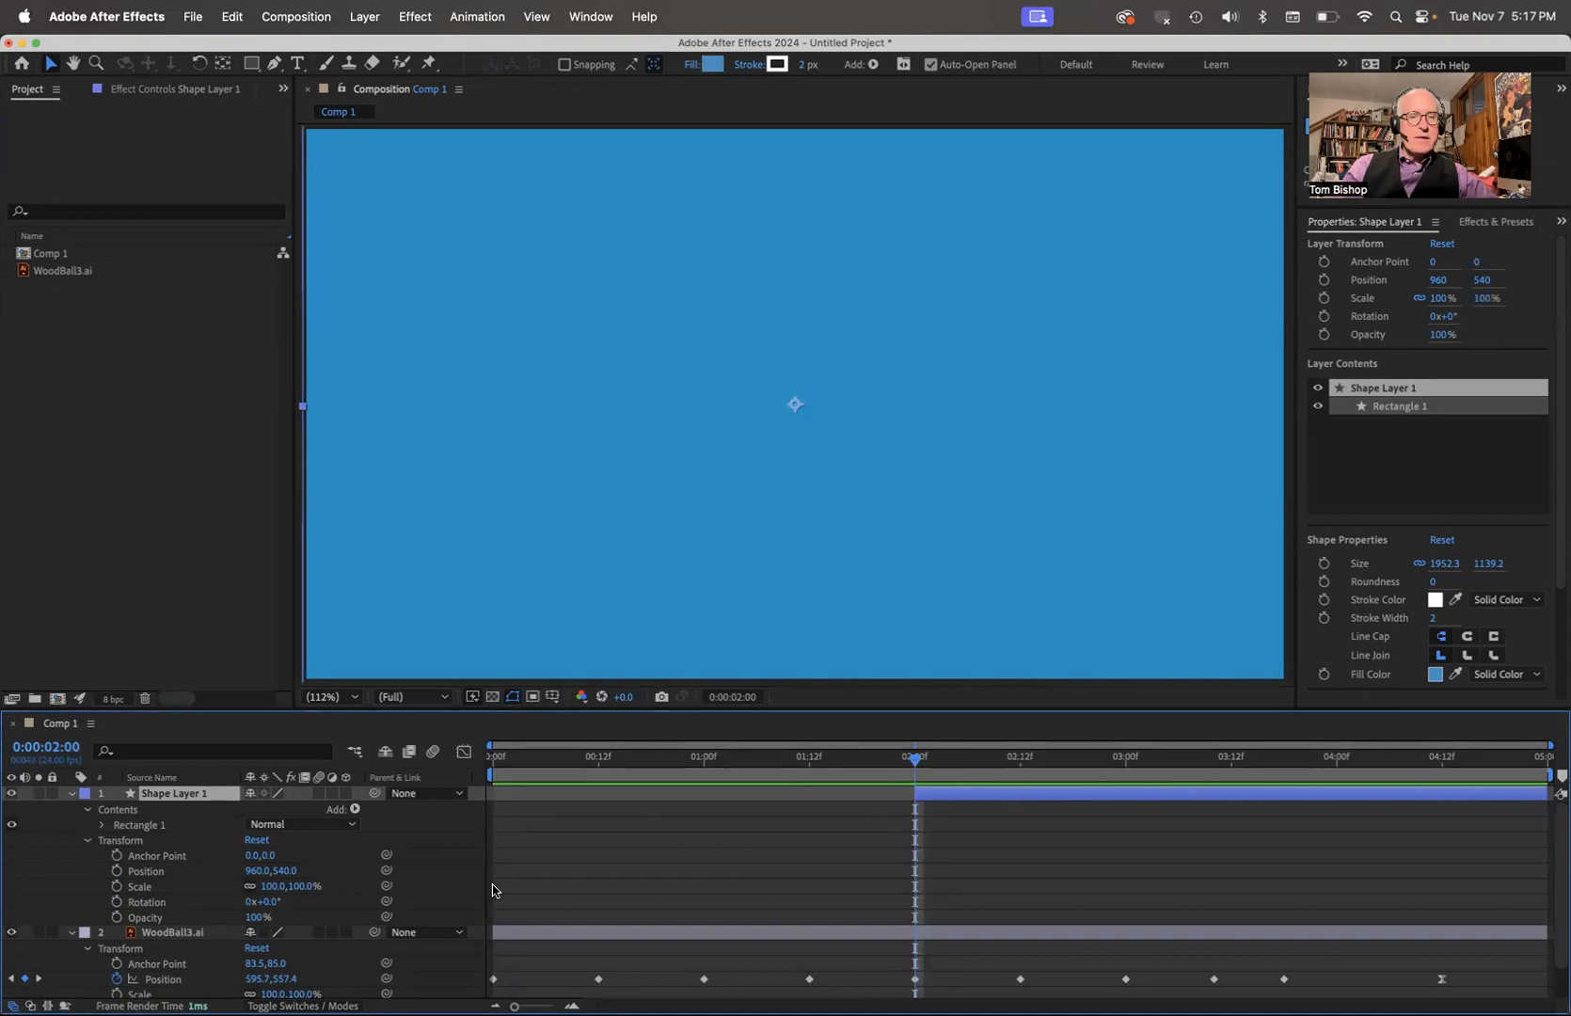
left_click(116, 918)
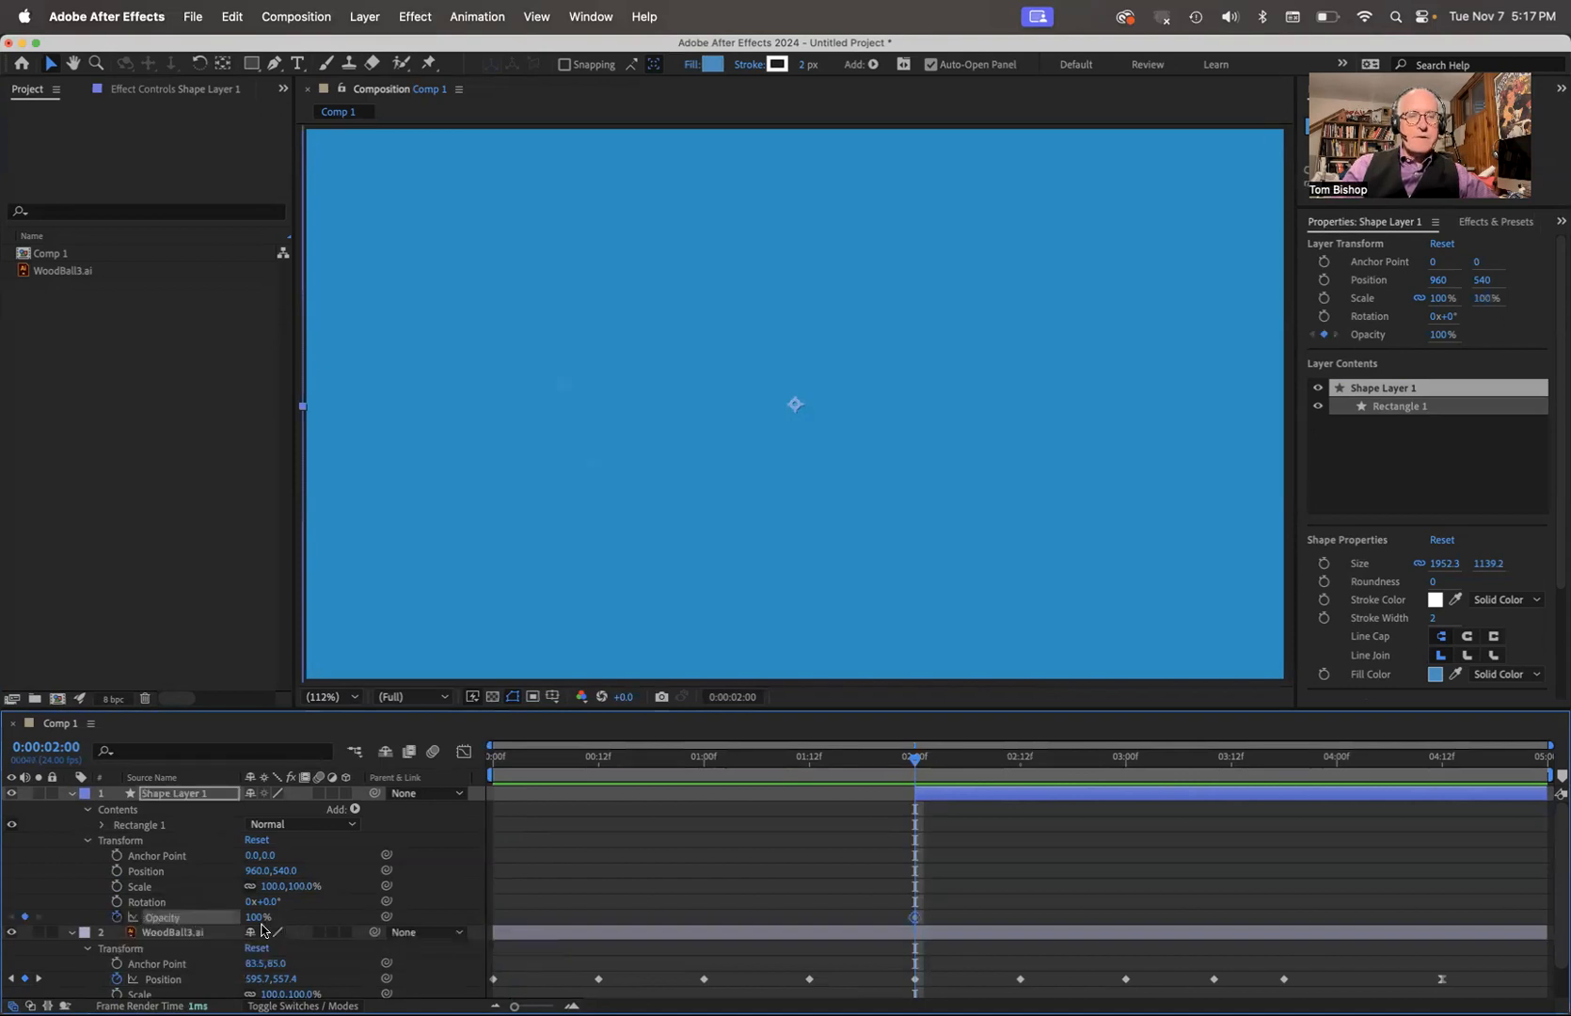
left_click_drag(261, 930, 47, 952)
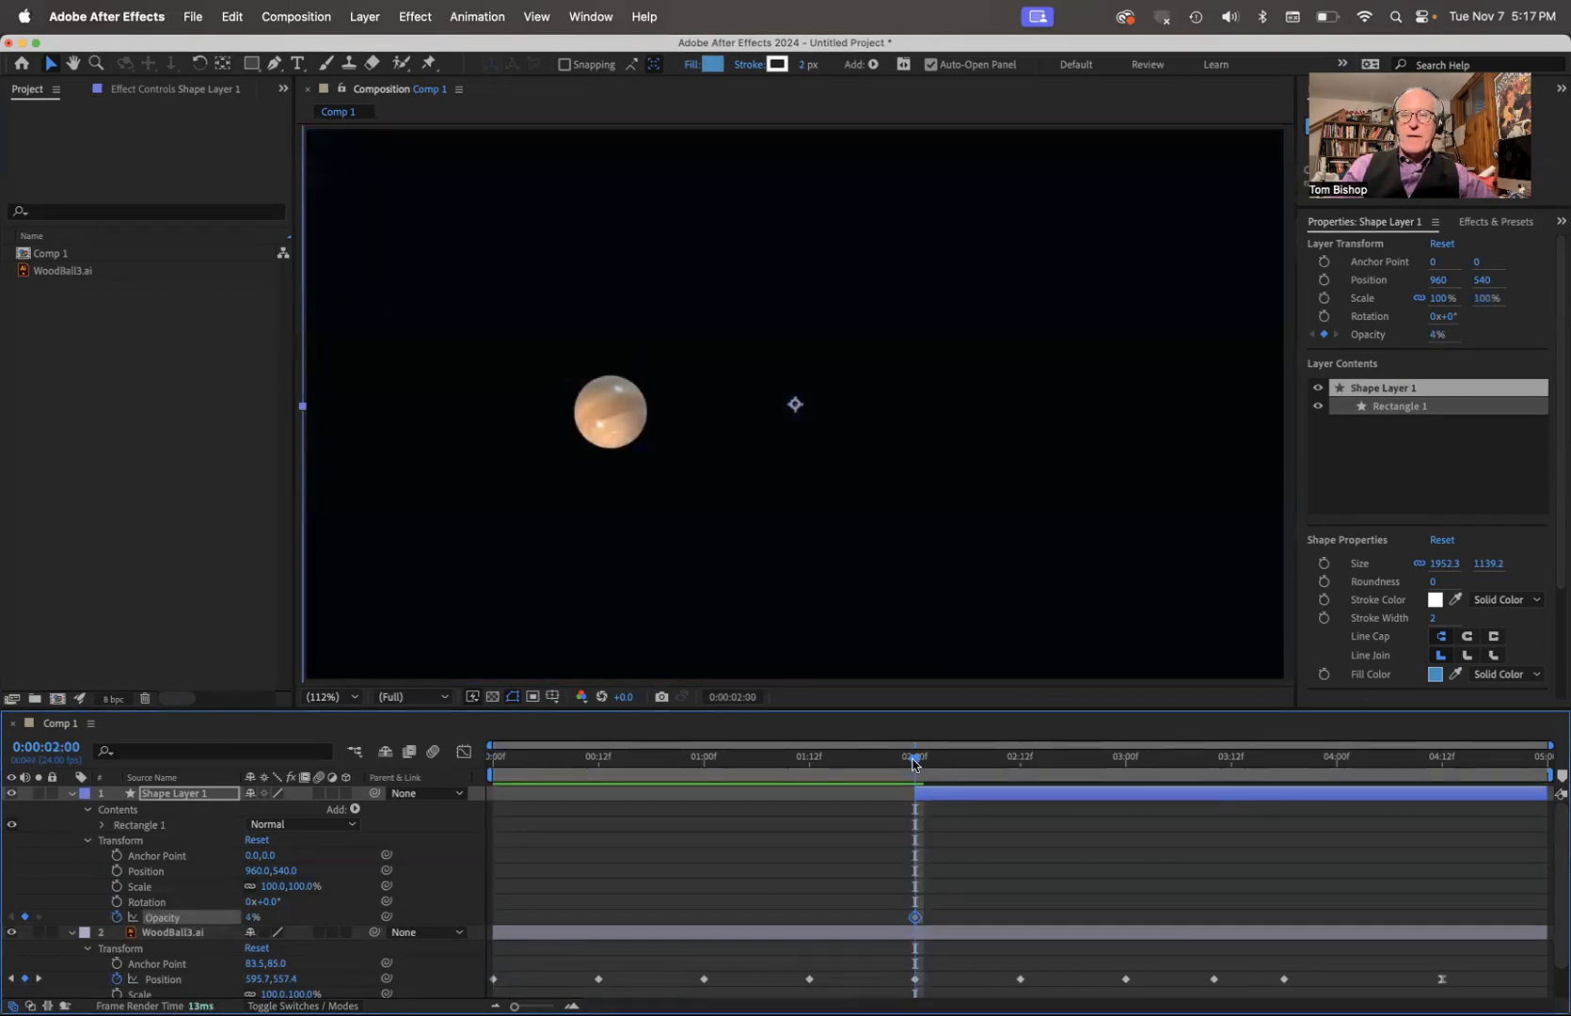
Set the opacity of Shape Layer 1 to 100% at 0:00:04:23 and preview the fade-in.
left_click_drag(941, 764, 1548, 790)
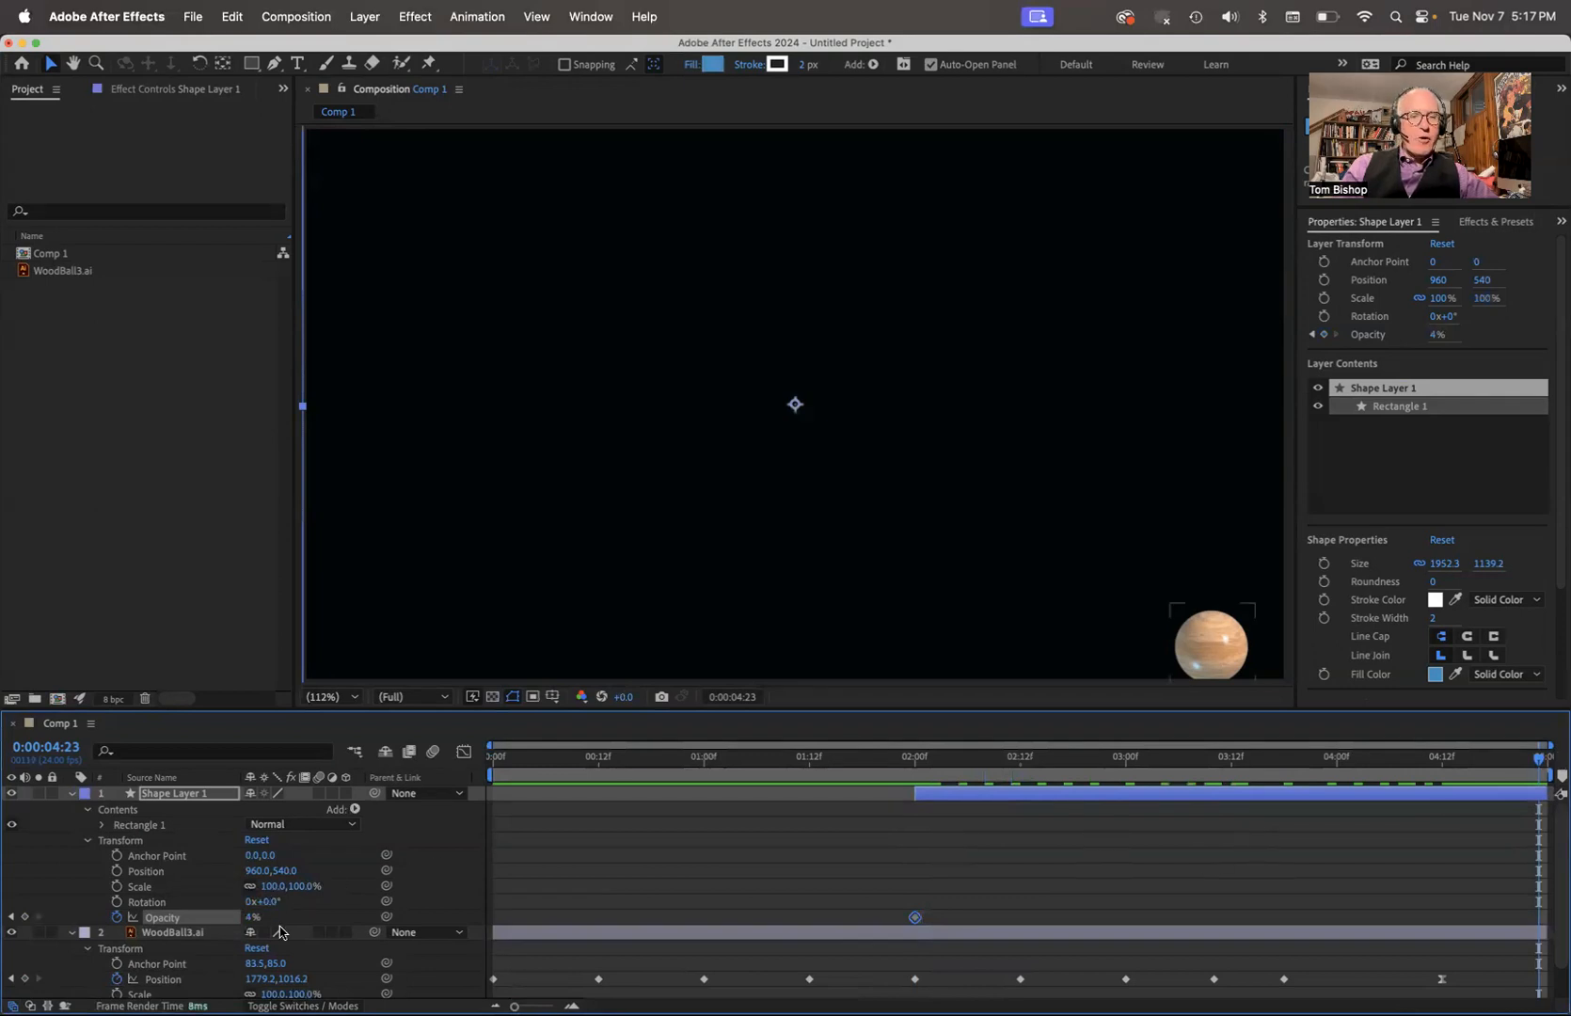
left_click_drag(252, 919, 378, 905)
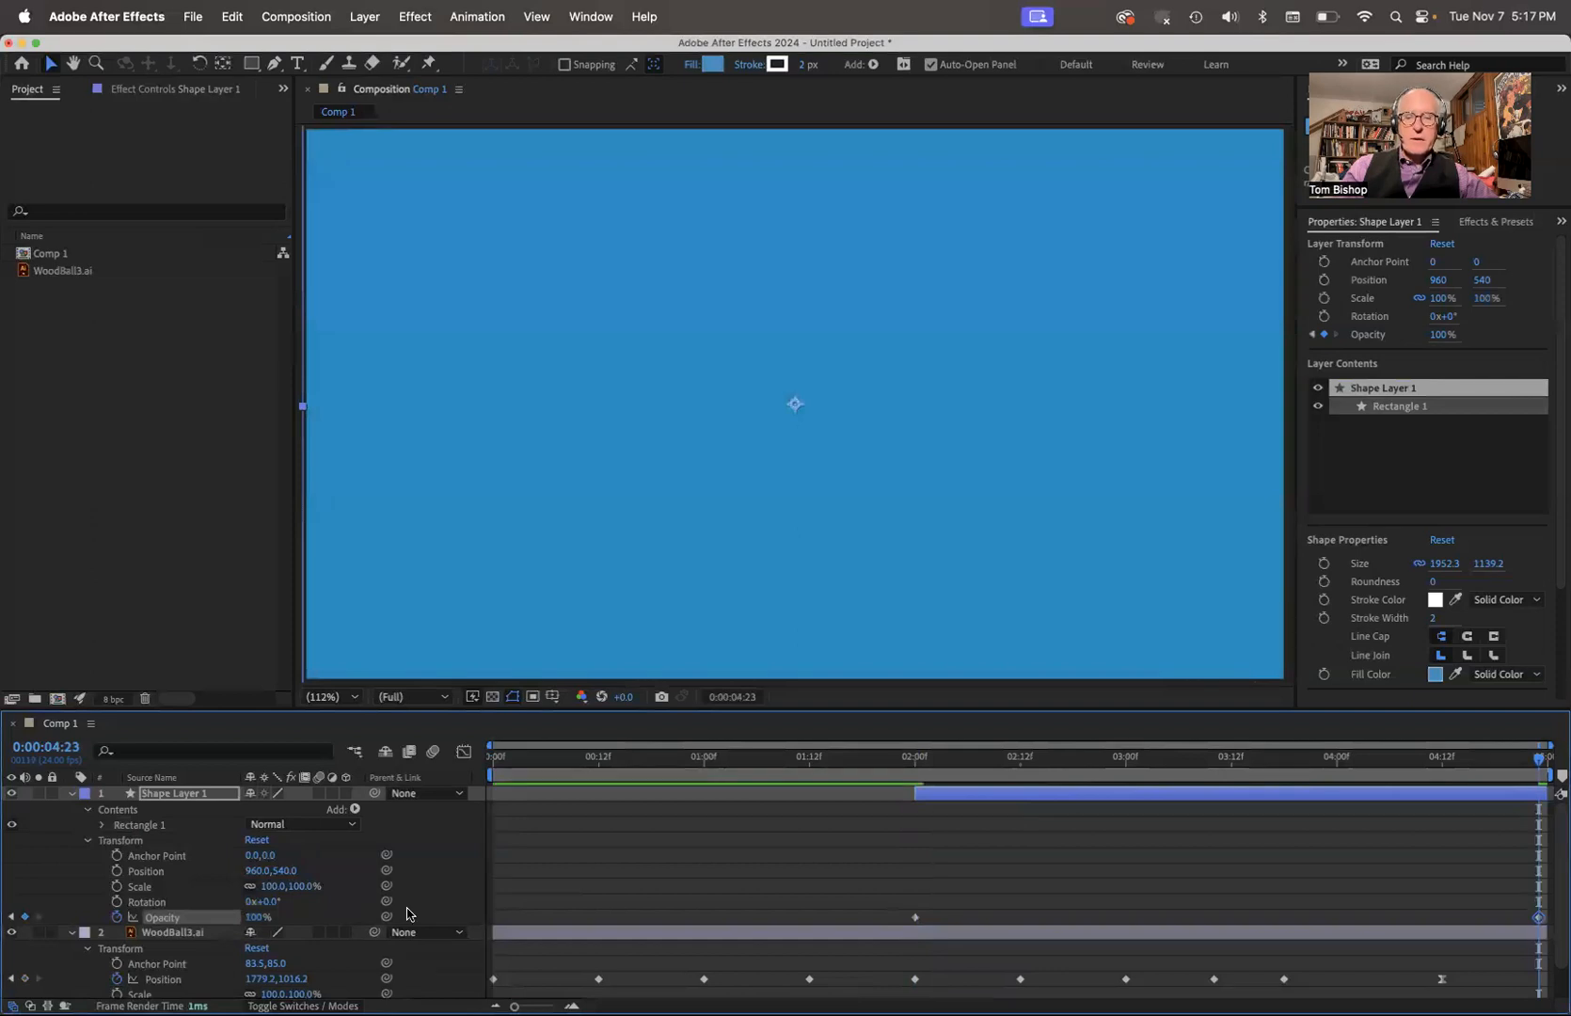
key("space")
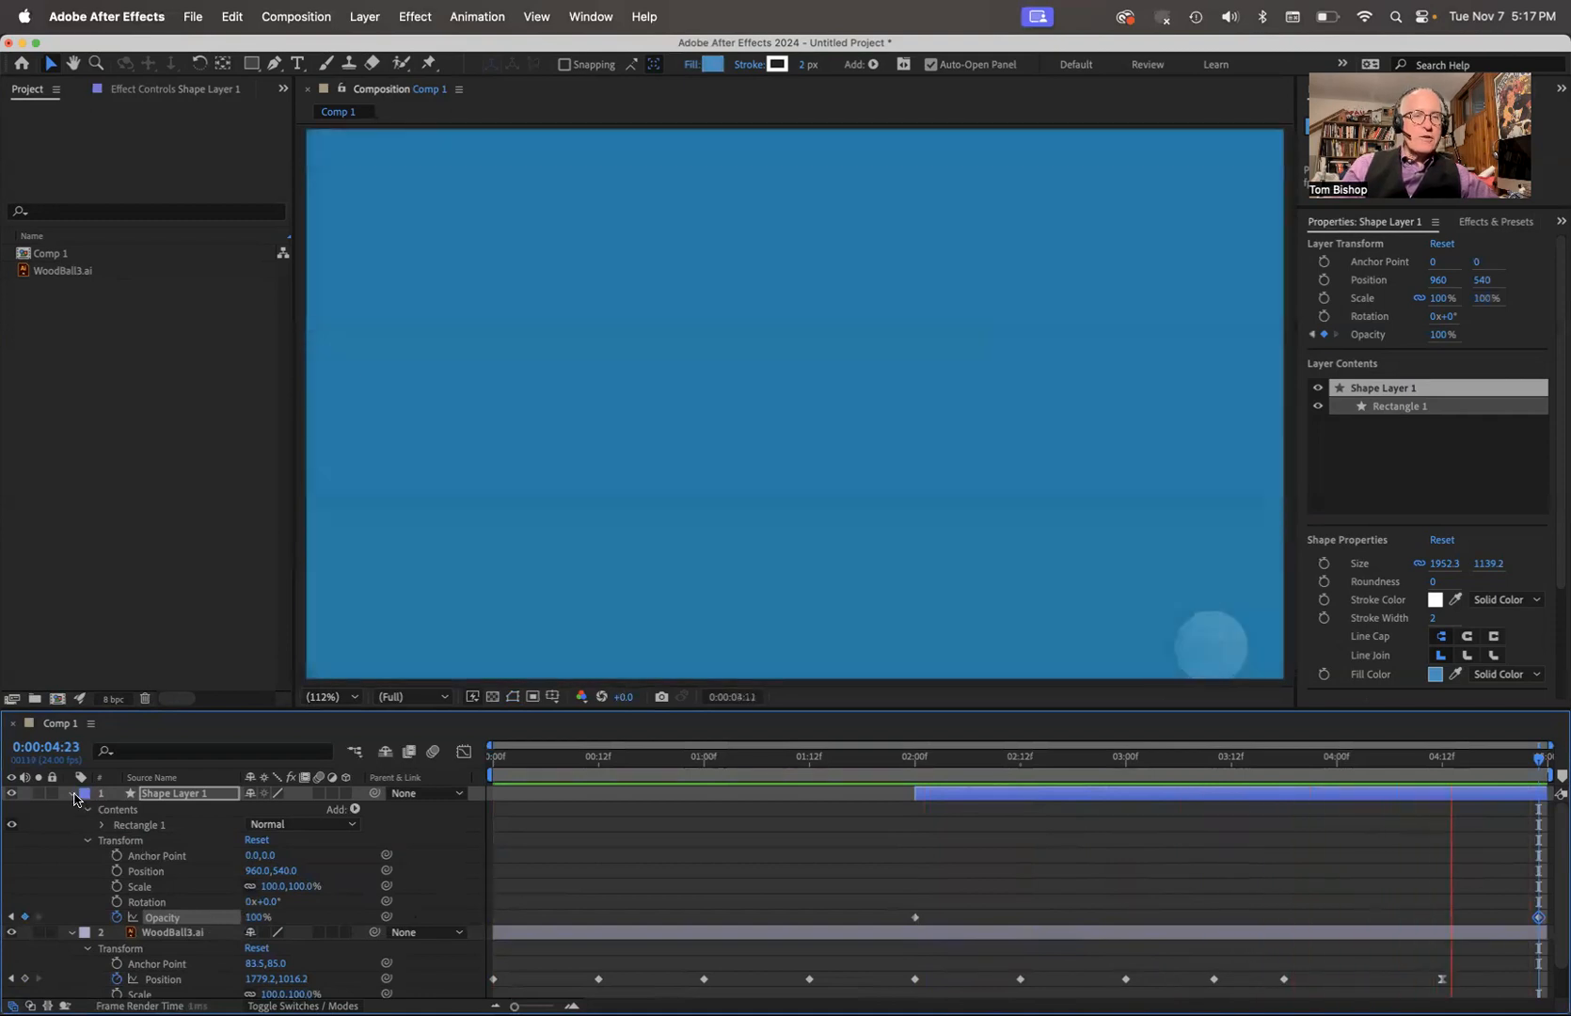
Collapse both layers' properties and place Shape Layer 1 beneath the WoodBall3.ai layer.
left_click(75, 794)
left_click(71, 809)
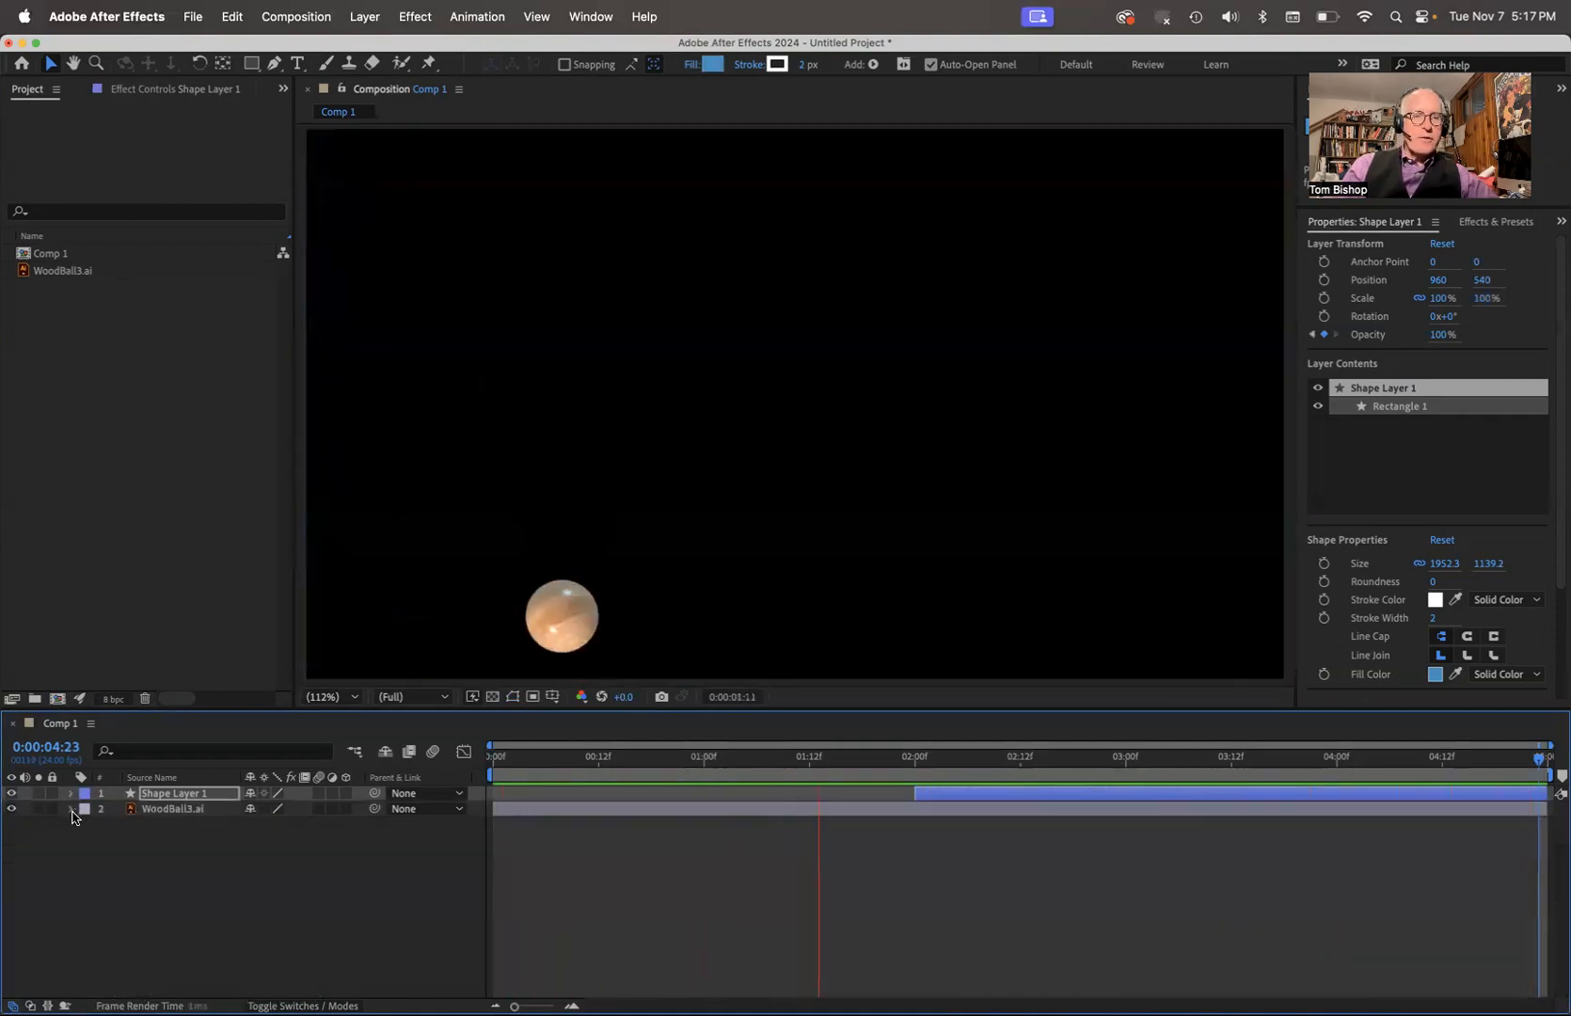
left_click(130, 862)
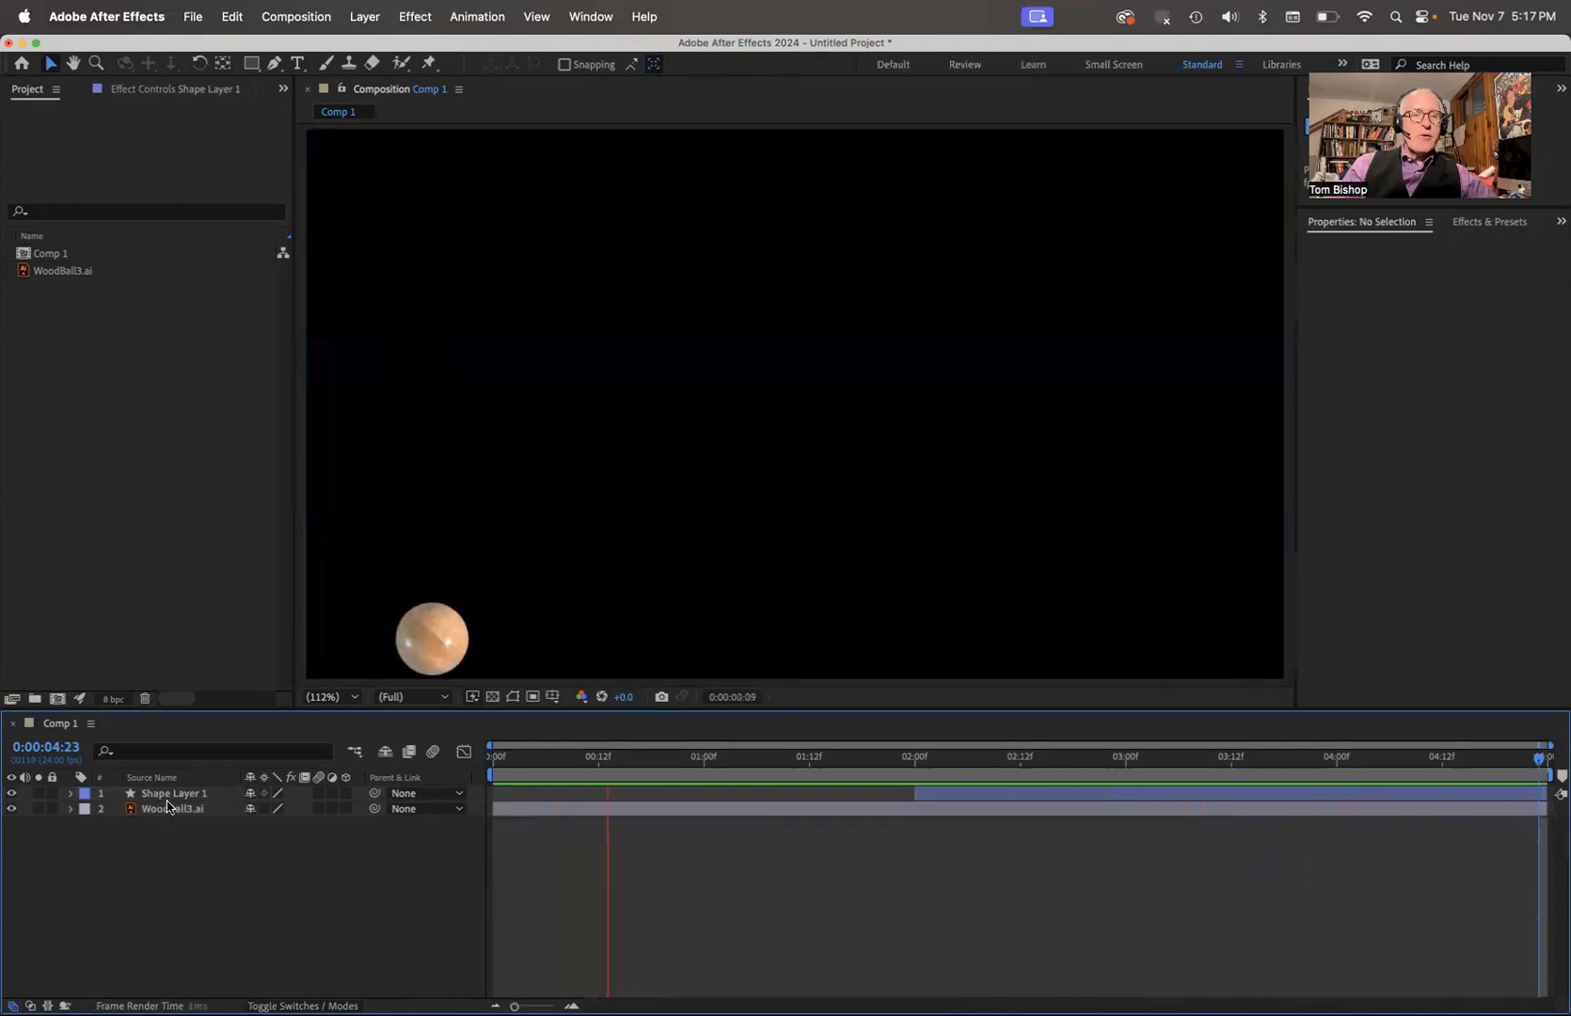
left_click(165, 796)
mouse_move(166, 801)
left_mouse_down()
mouse_move(169, 838)
mouse_move(161, 827)
left_mouse_up()
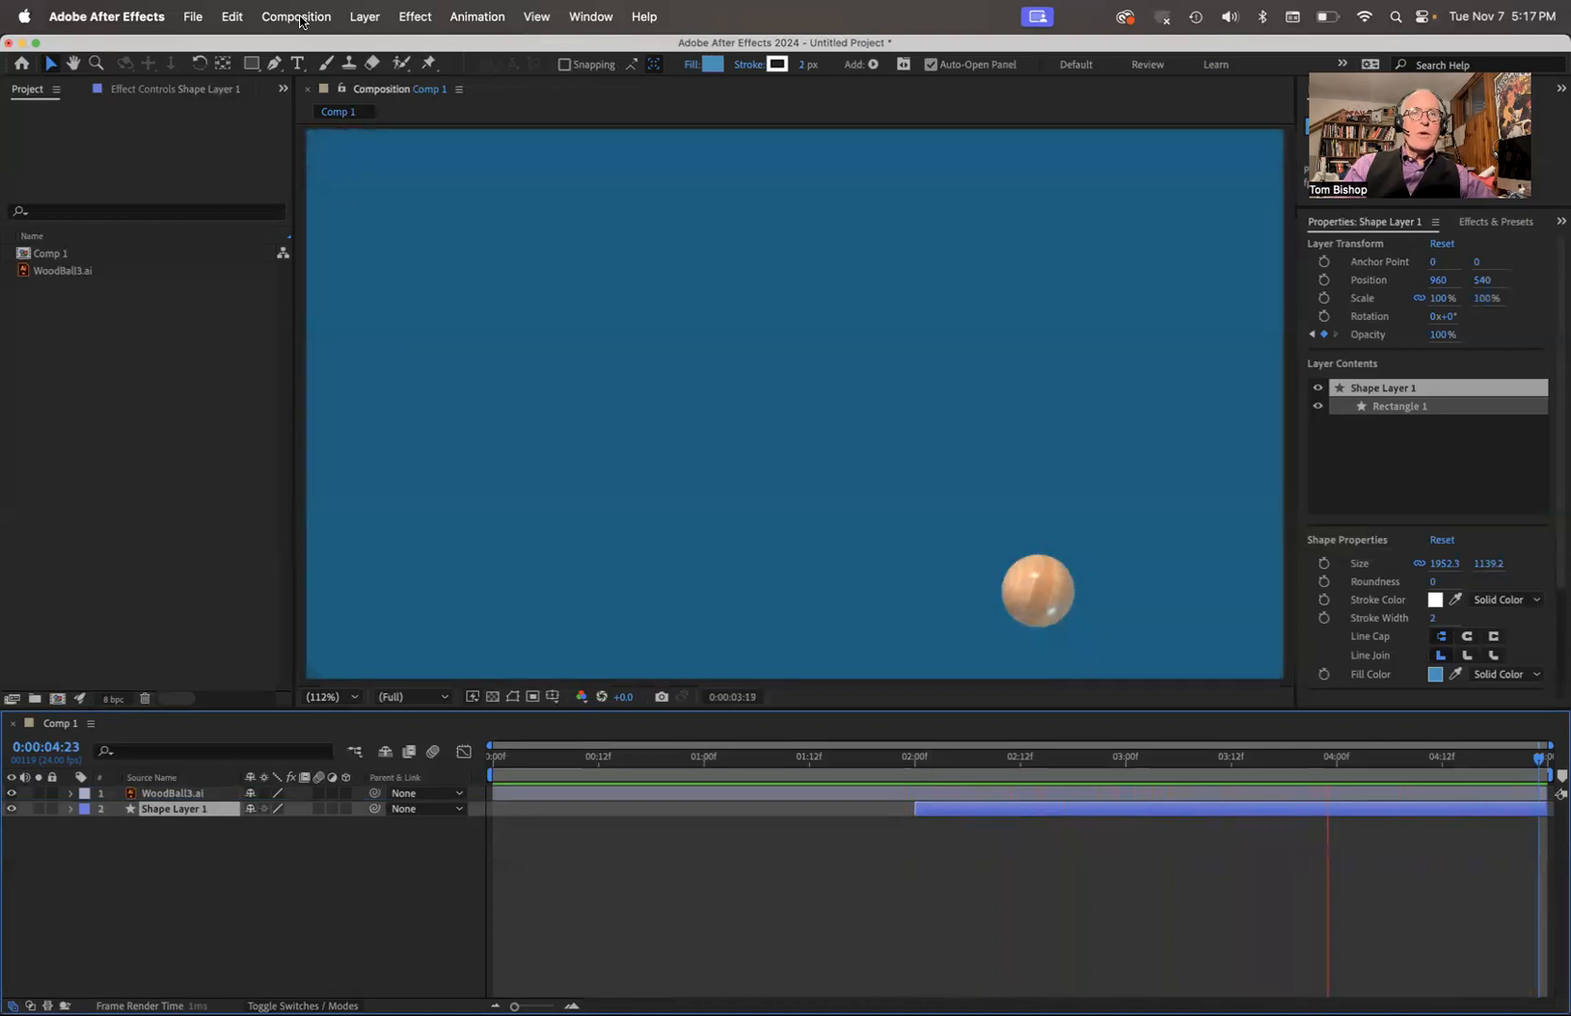
Add Comp 1 to the render queue, stop the preview, and set the output to Comp 1.mp4 in the P3 After Effects folder.
left_click(297, 17)
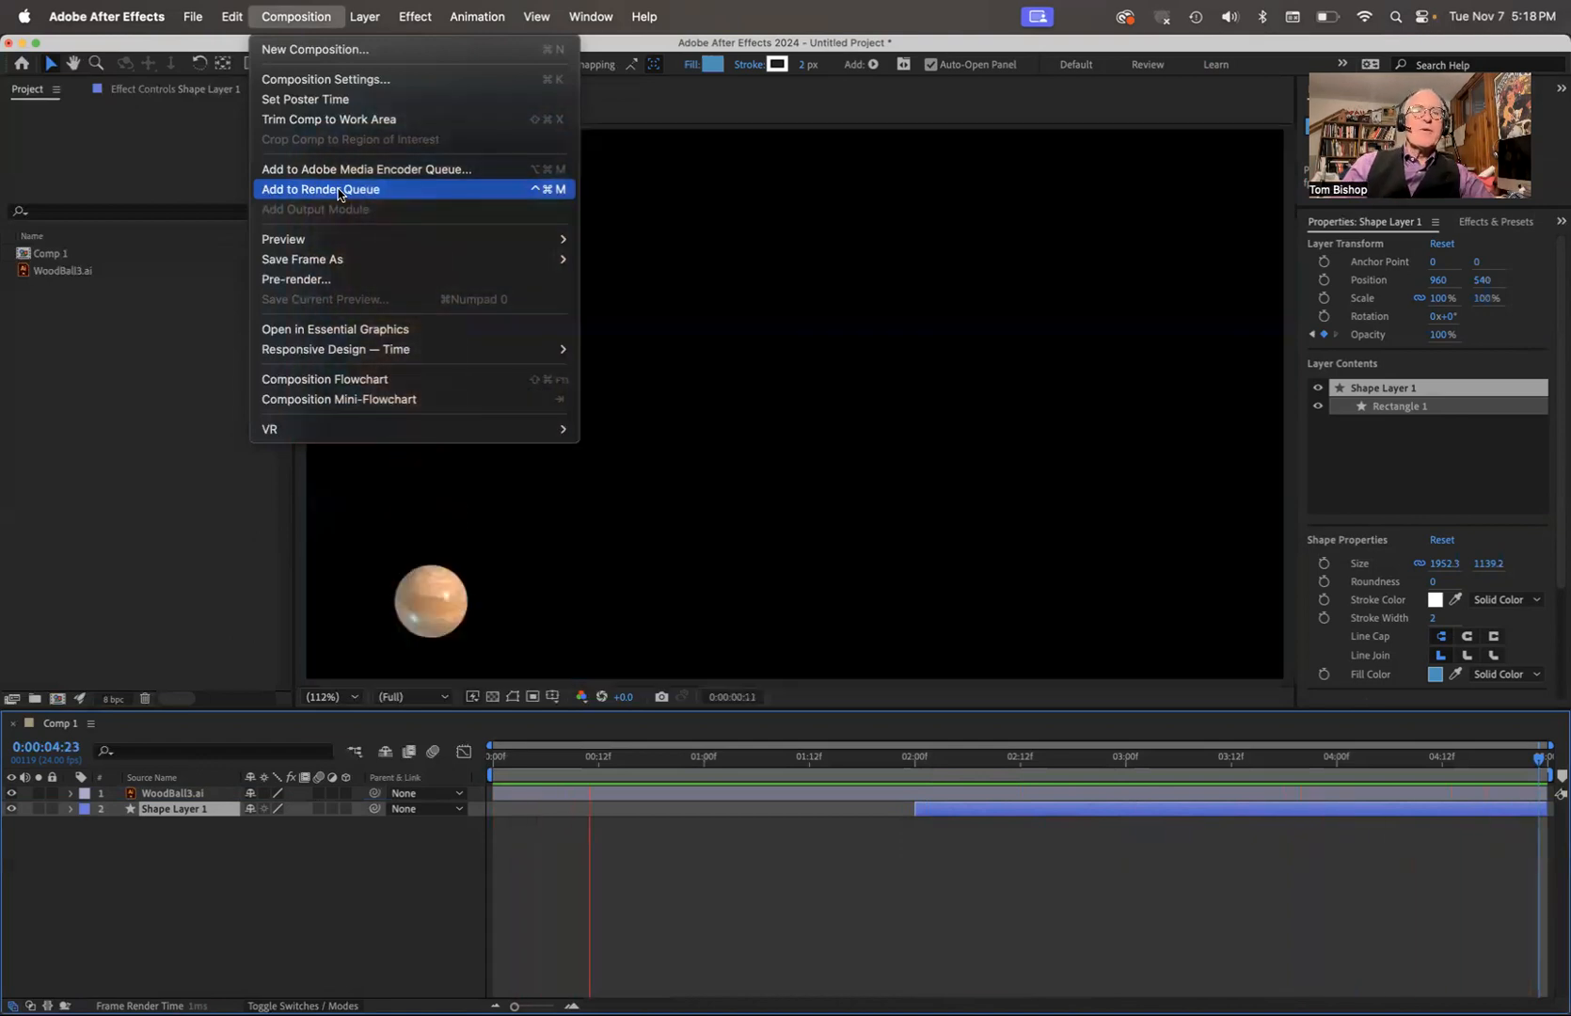
left_click(339, 192)
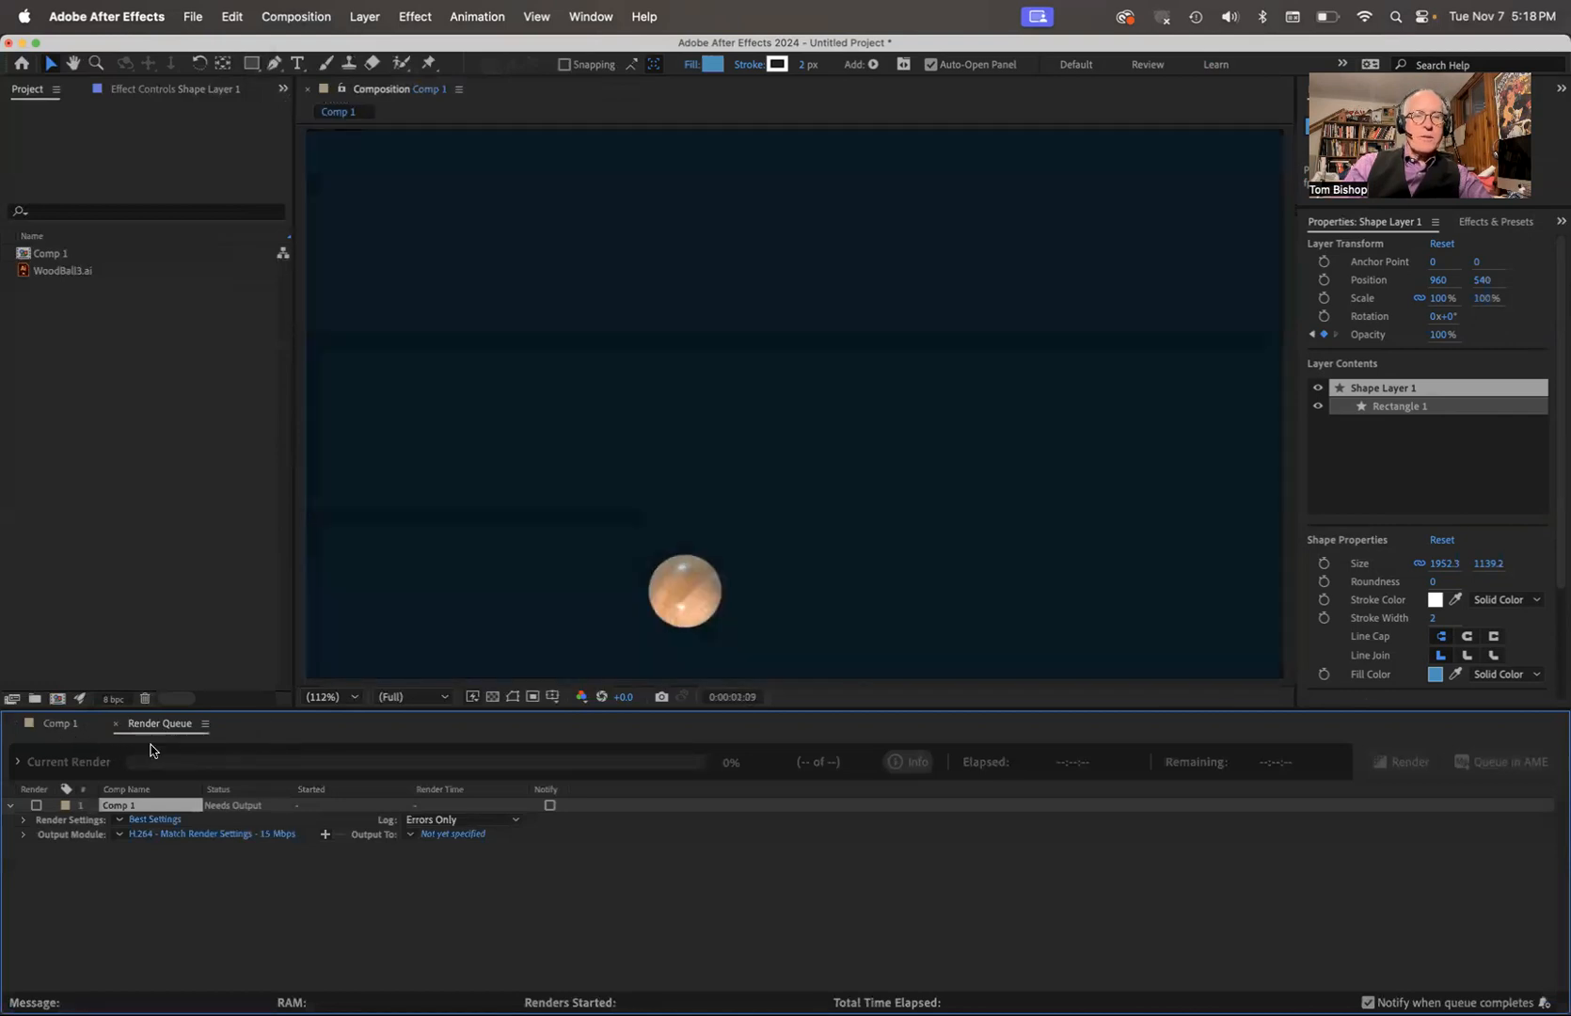
key("space")
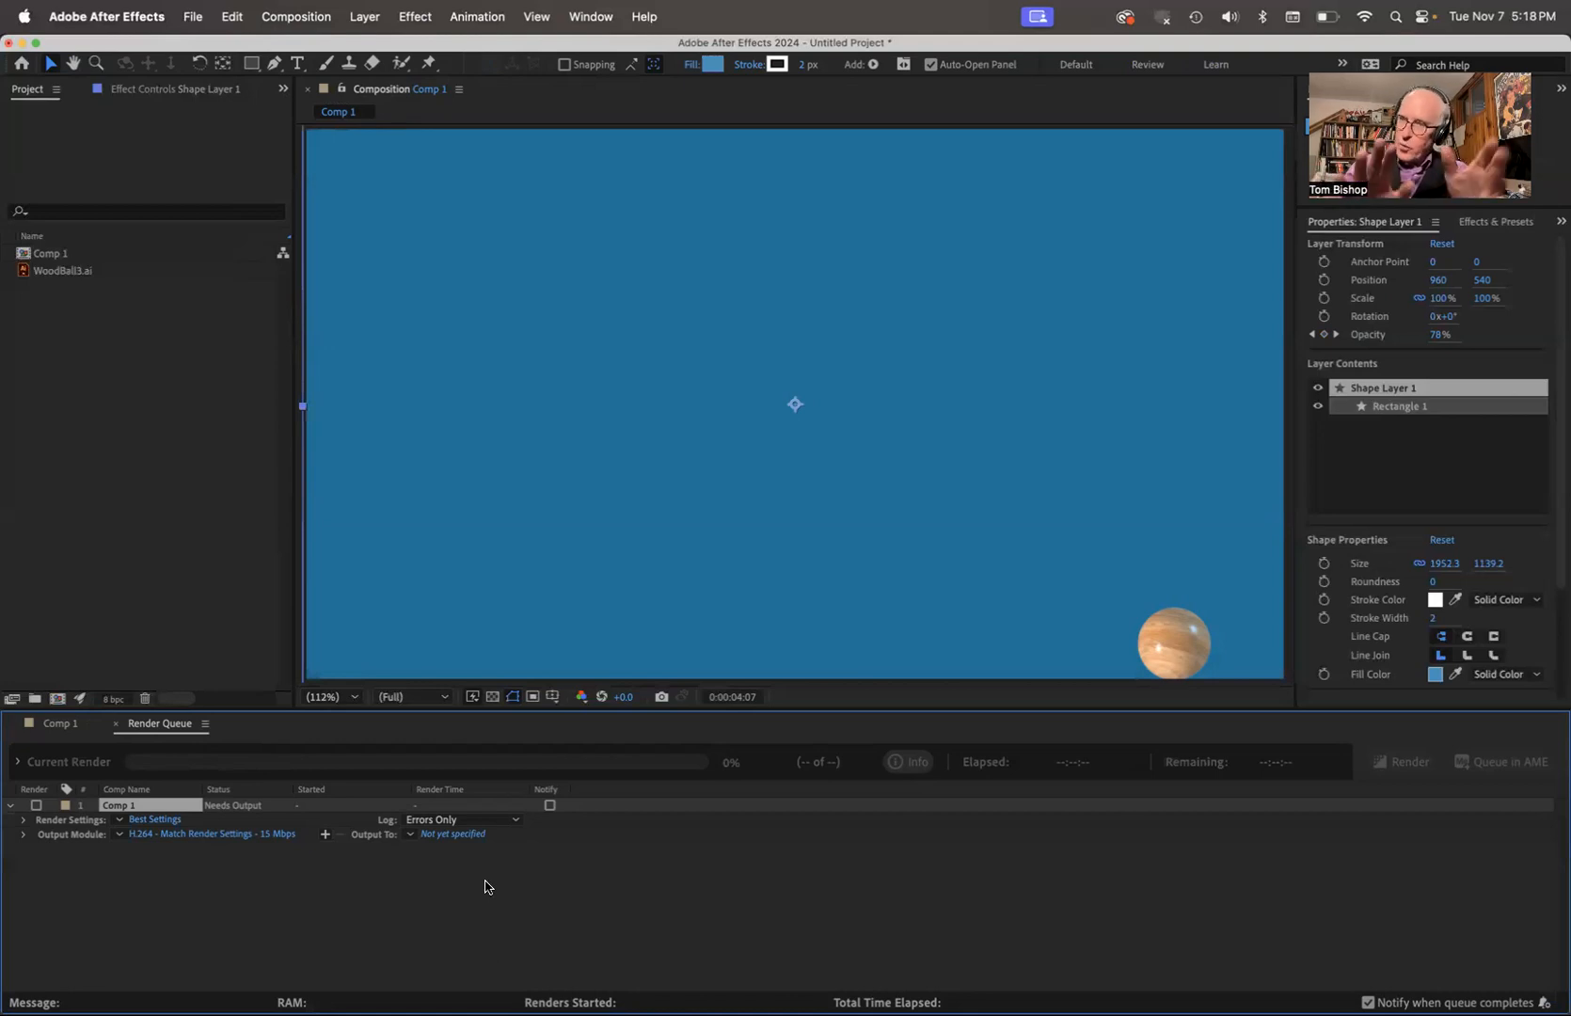
left_click(455, 834)
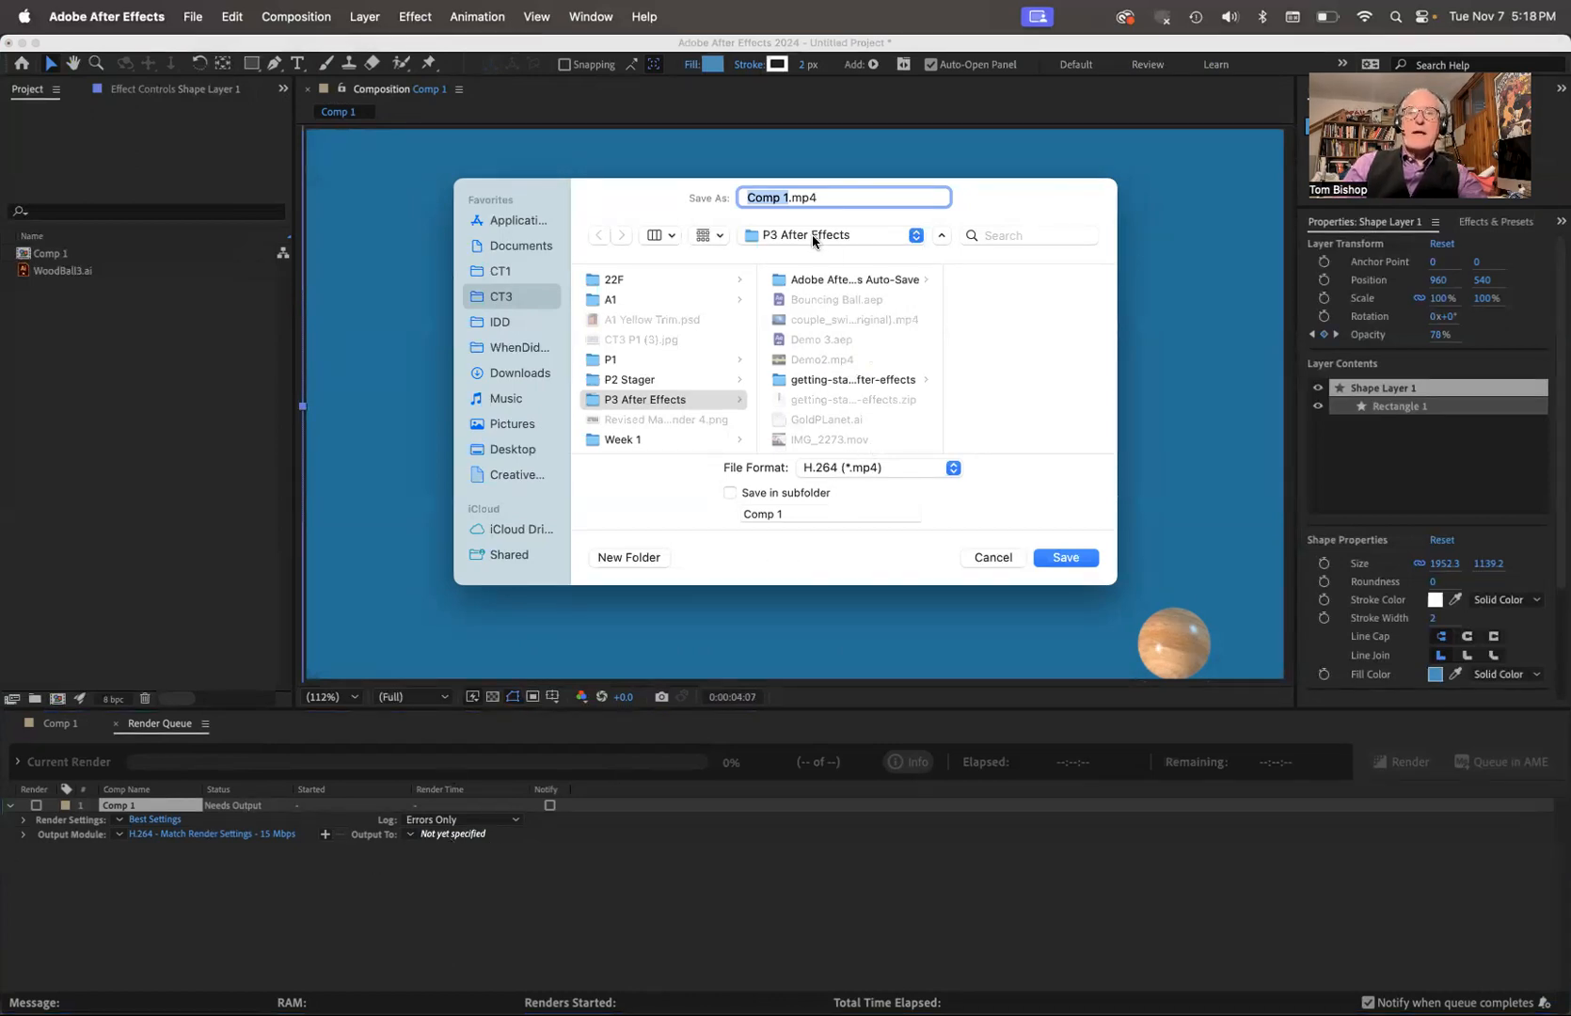
left_click(1066, 558)
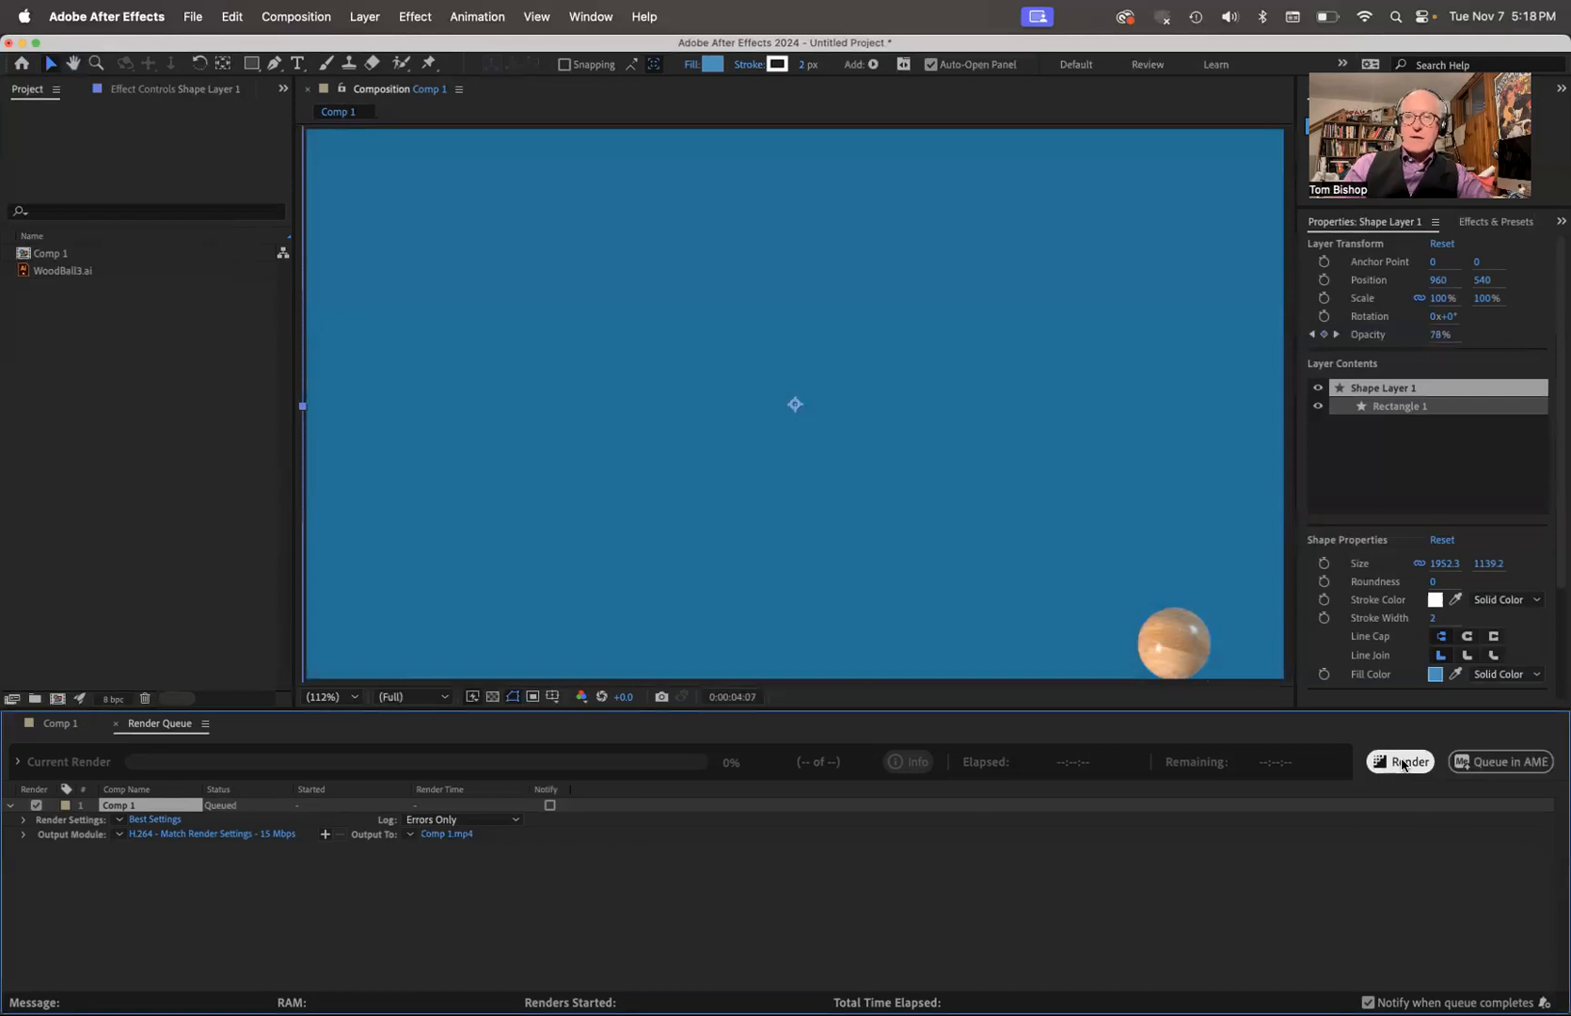
Render the queued Comp 1 to completion and switch to Finder.
left_click(1401, 762)
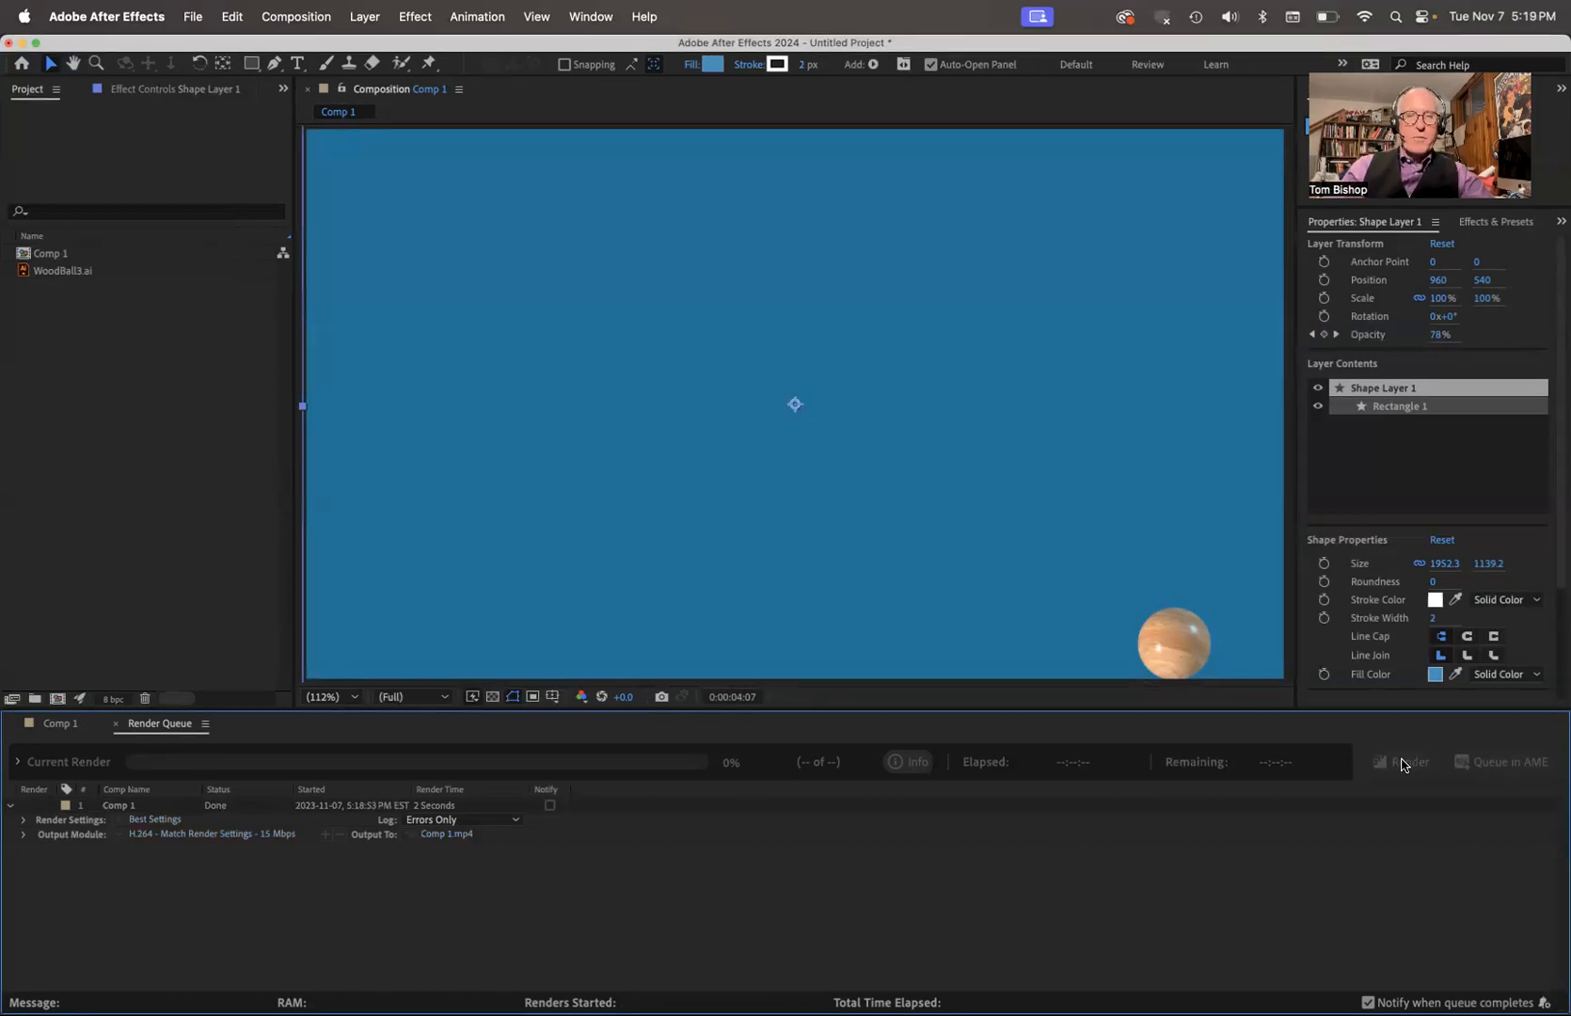
key("super+Tab")
key("super+Tab")
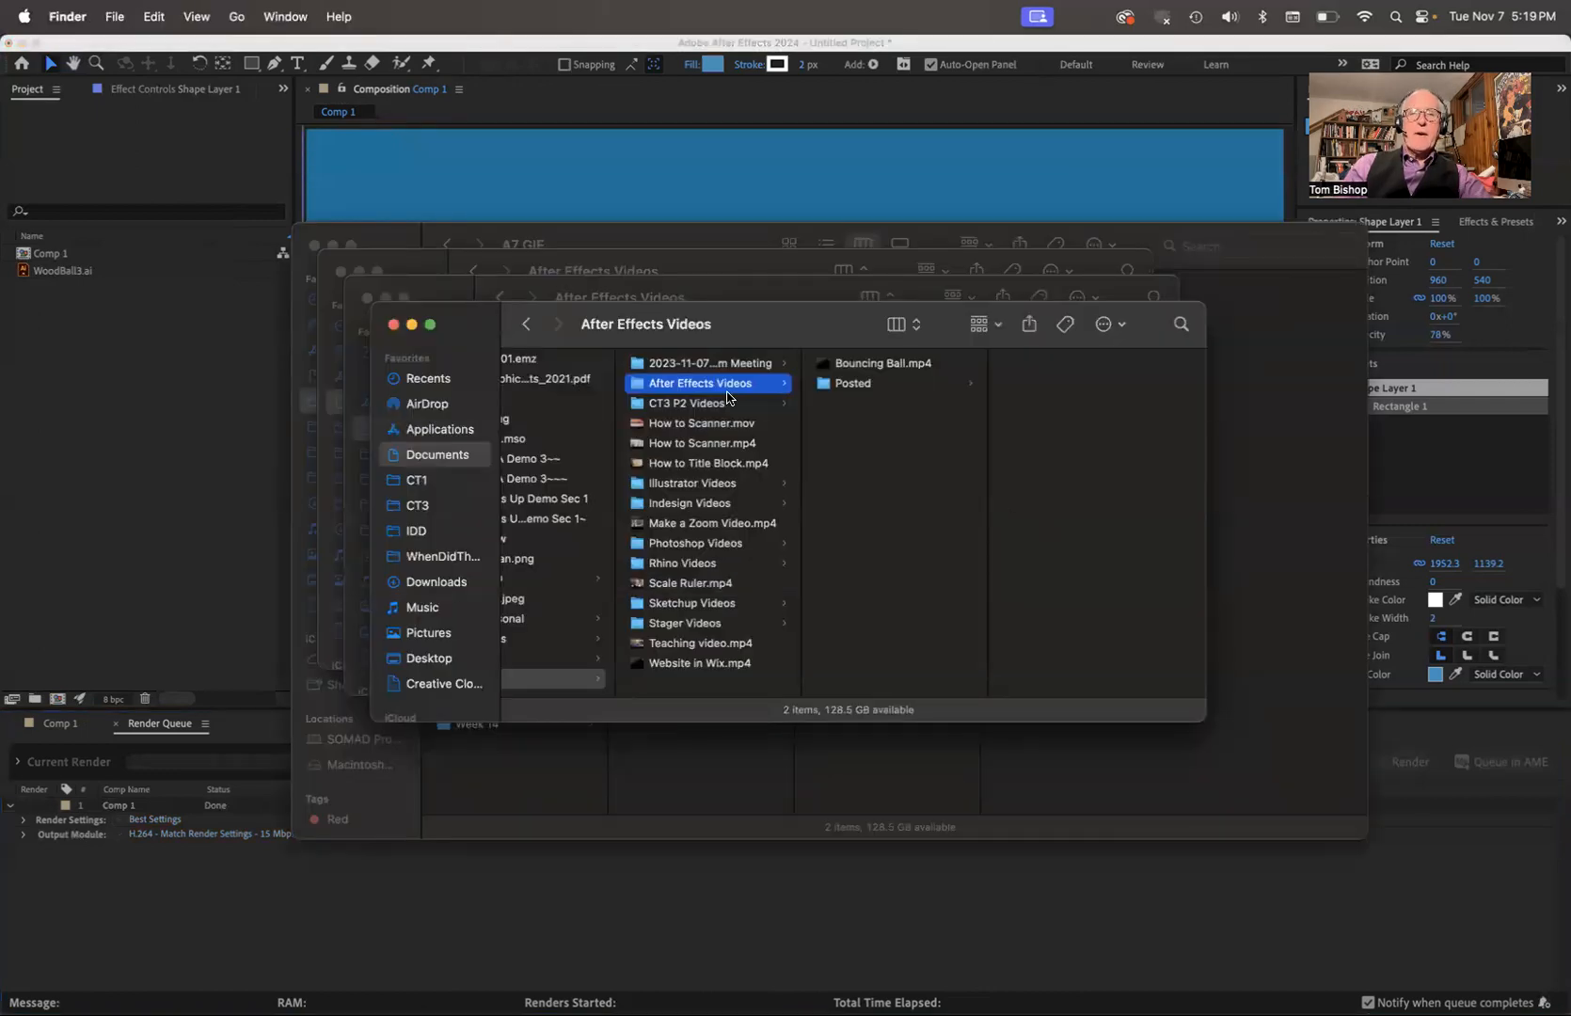
Open Comp 1.mp4 from the P3 After Effects folder in CT3 and play the rendered video.
left_click(424, 509)
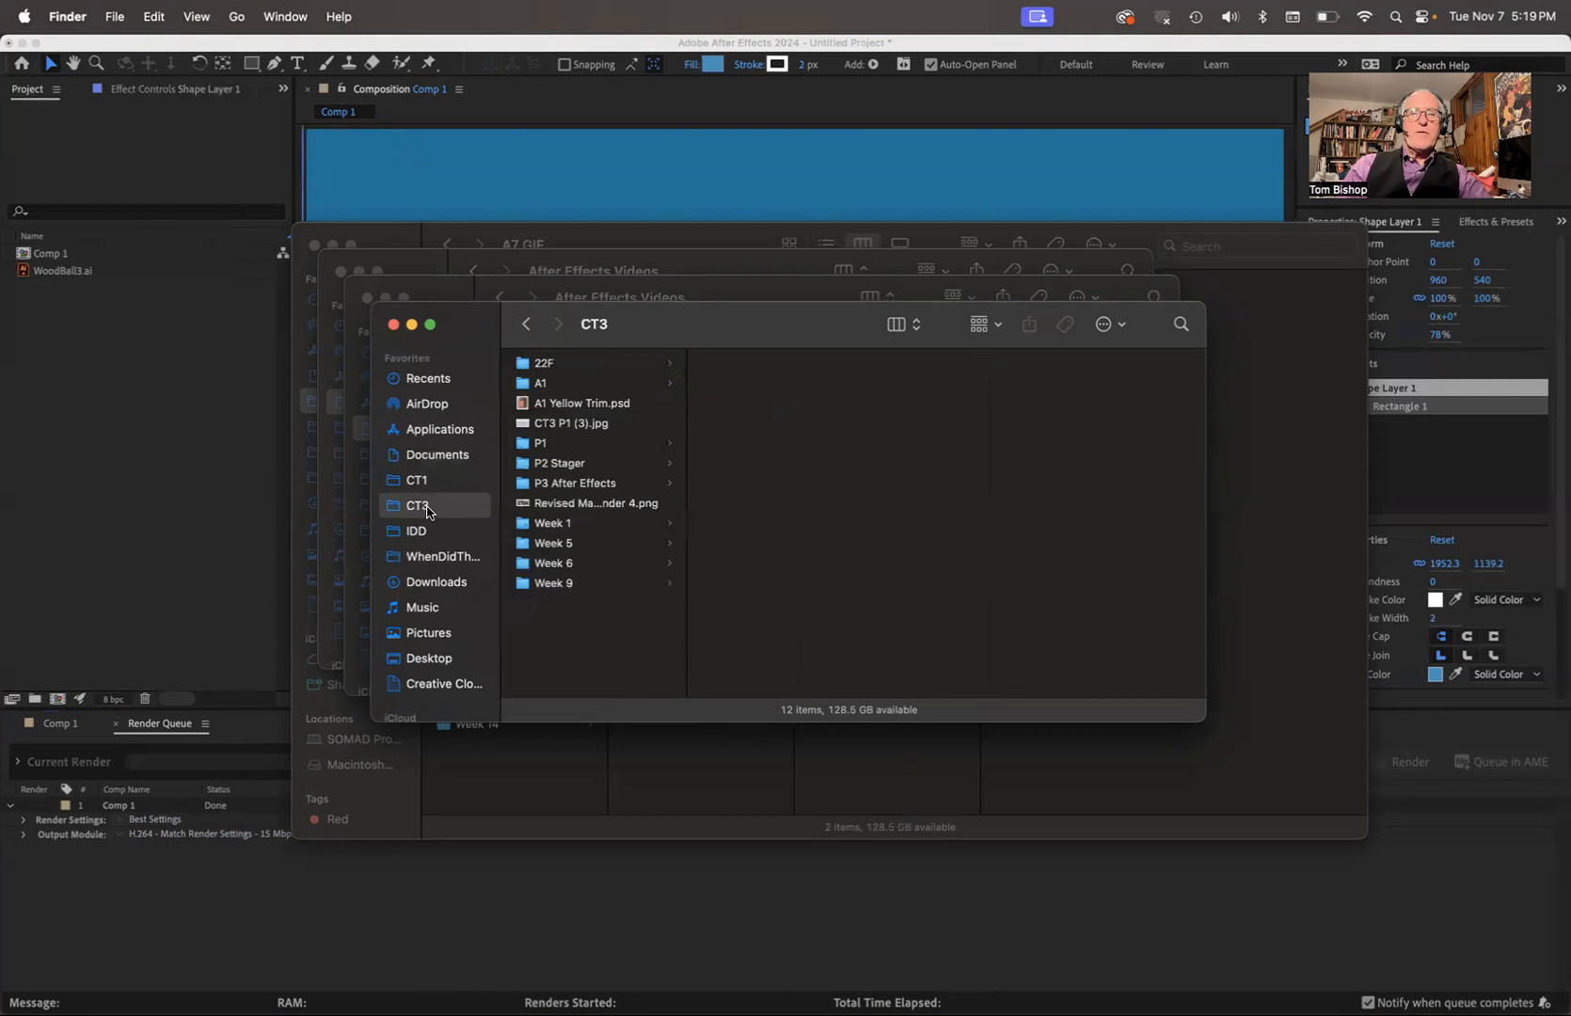
left_click(576, 483)
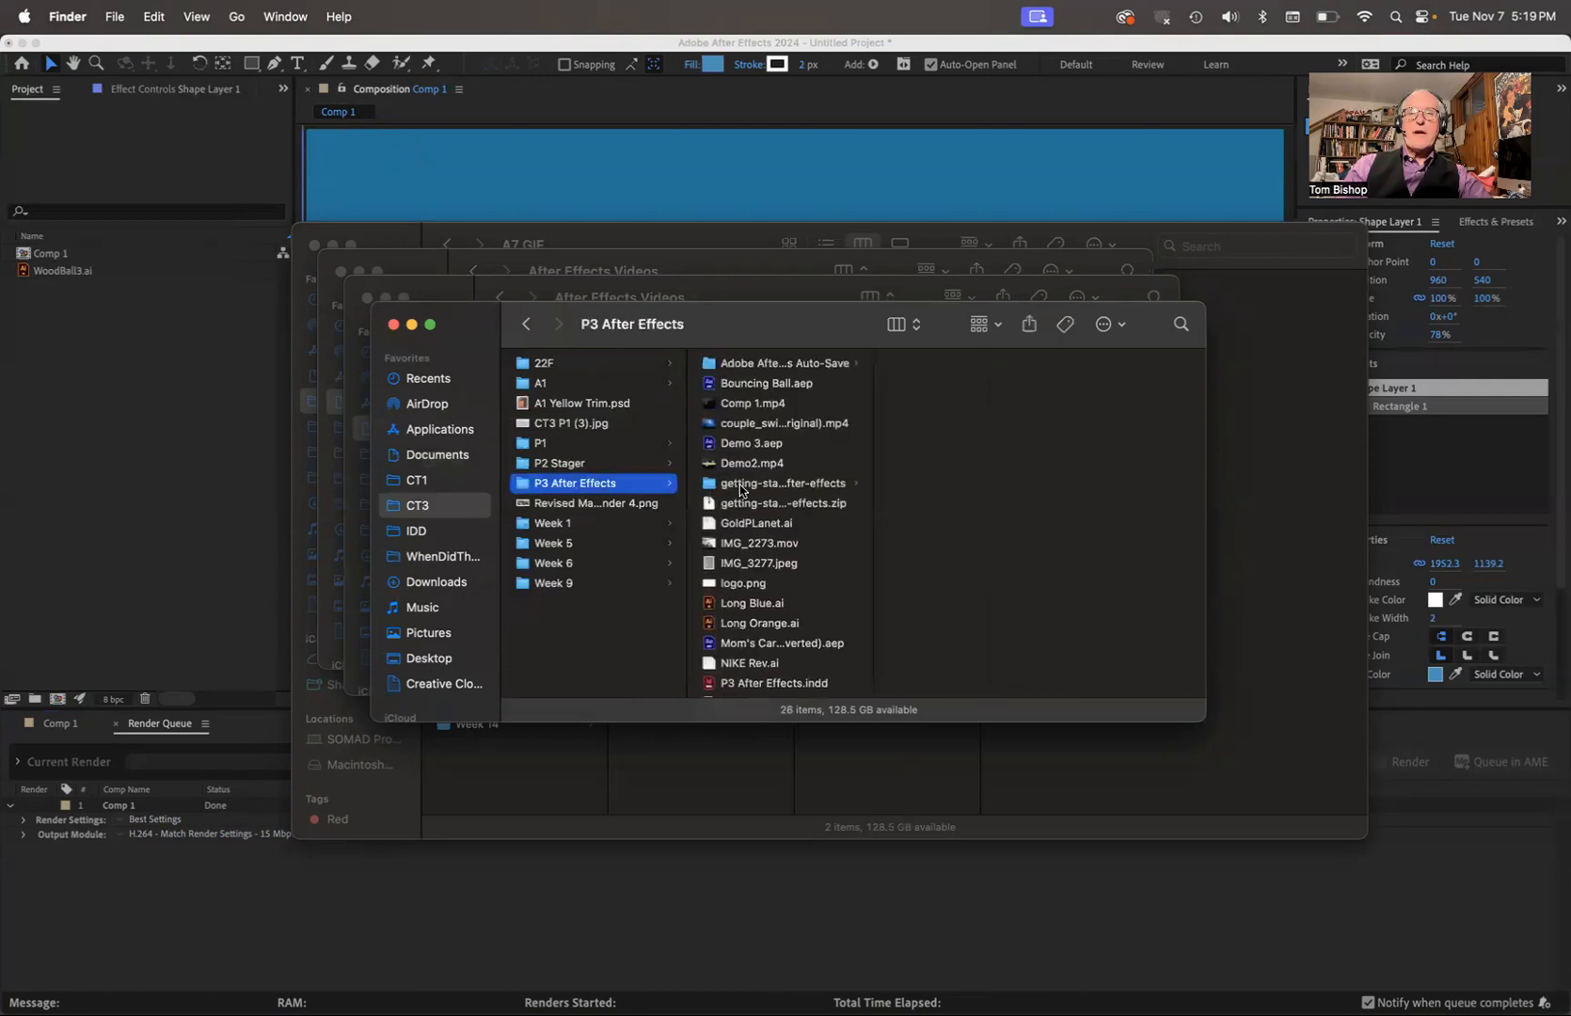
left_click(773, 404)
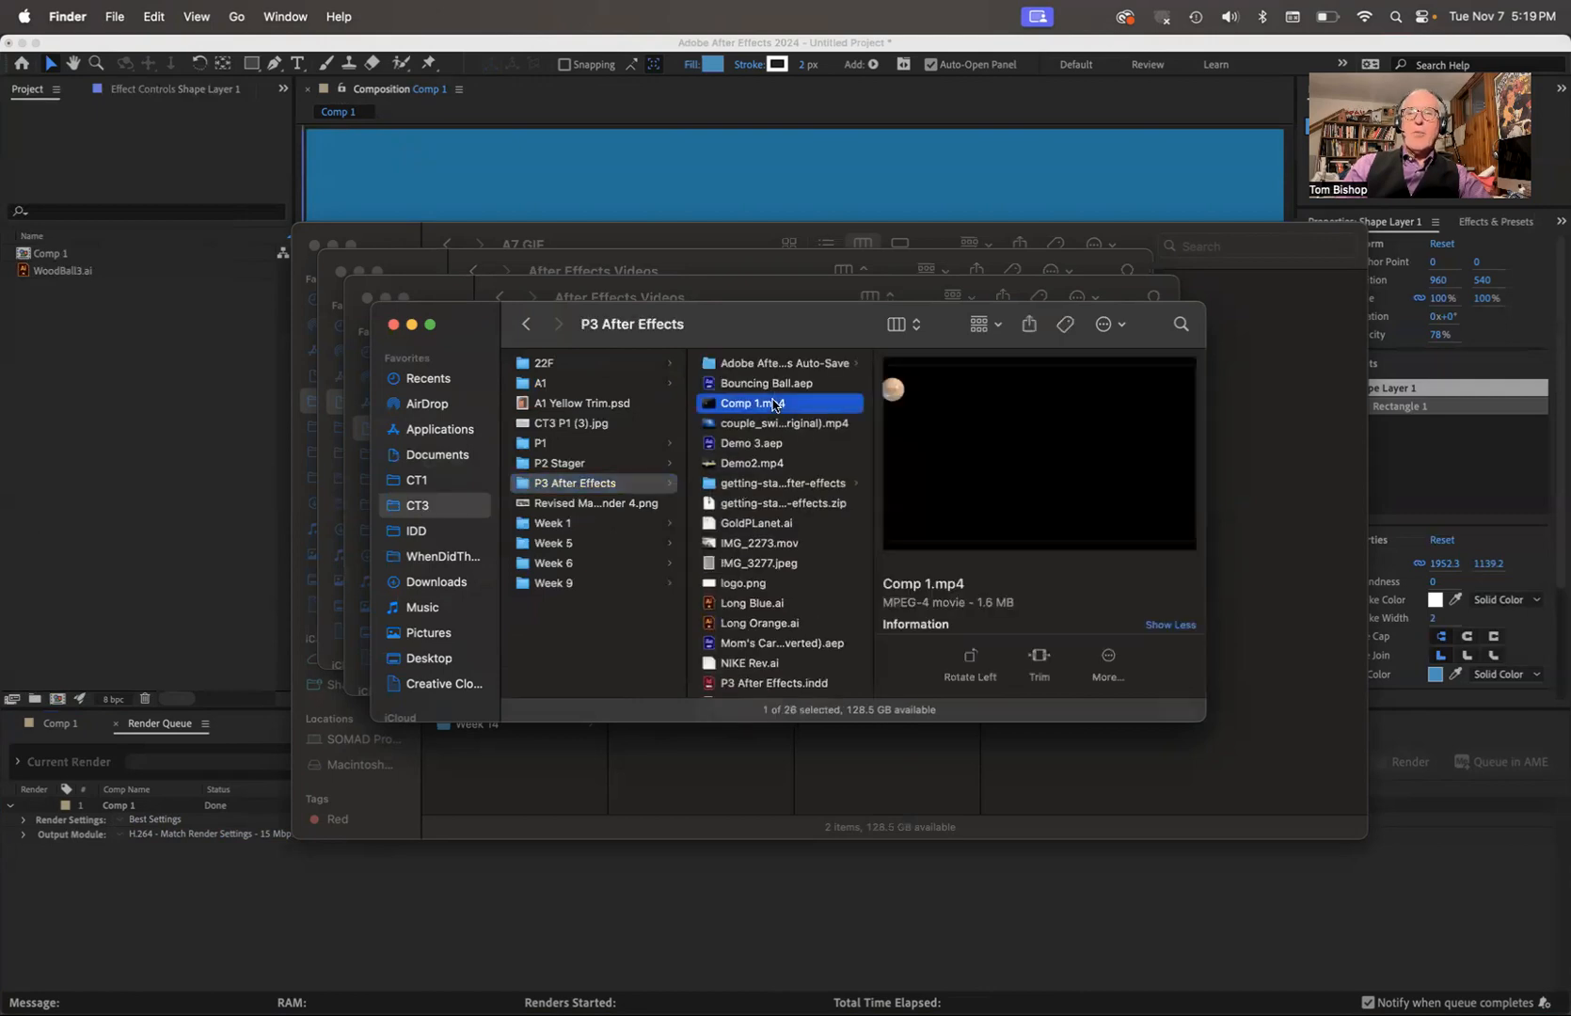
double_click(773, 404)
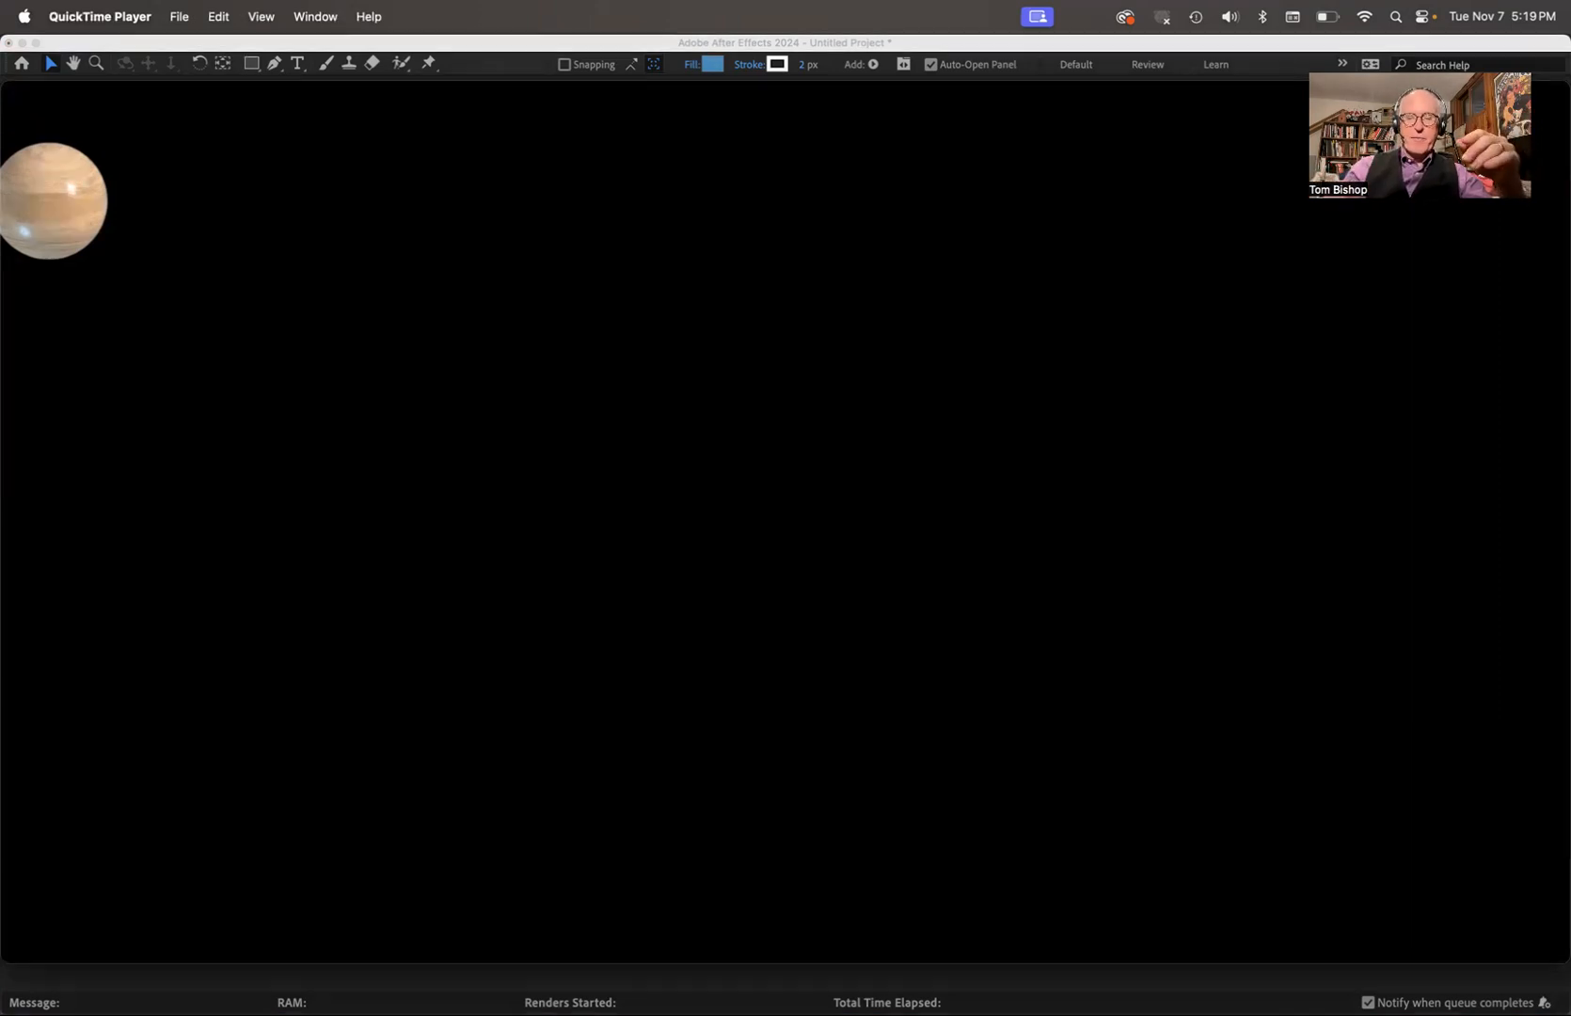
key("space")
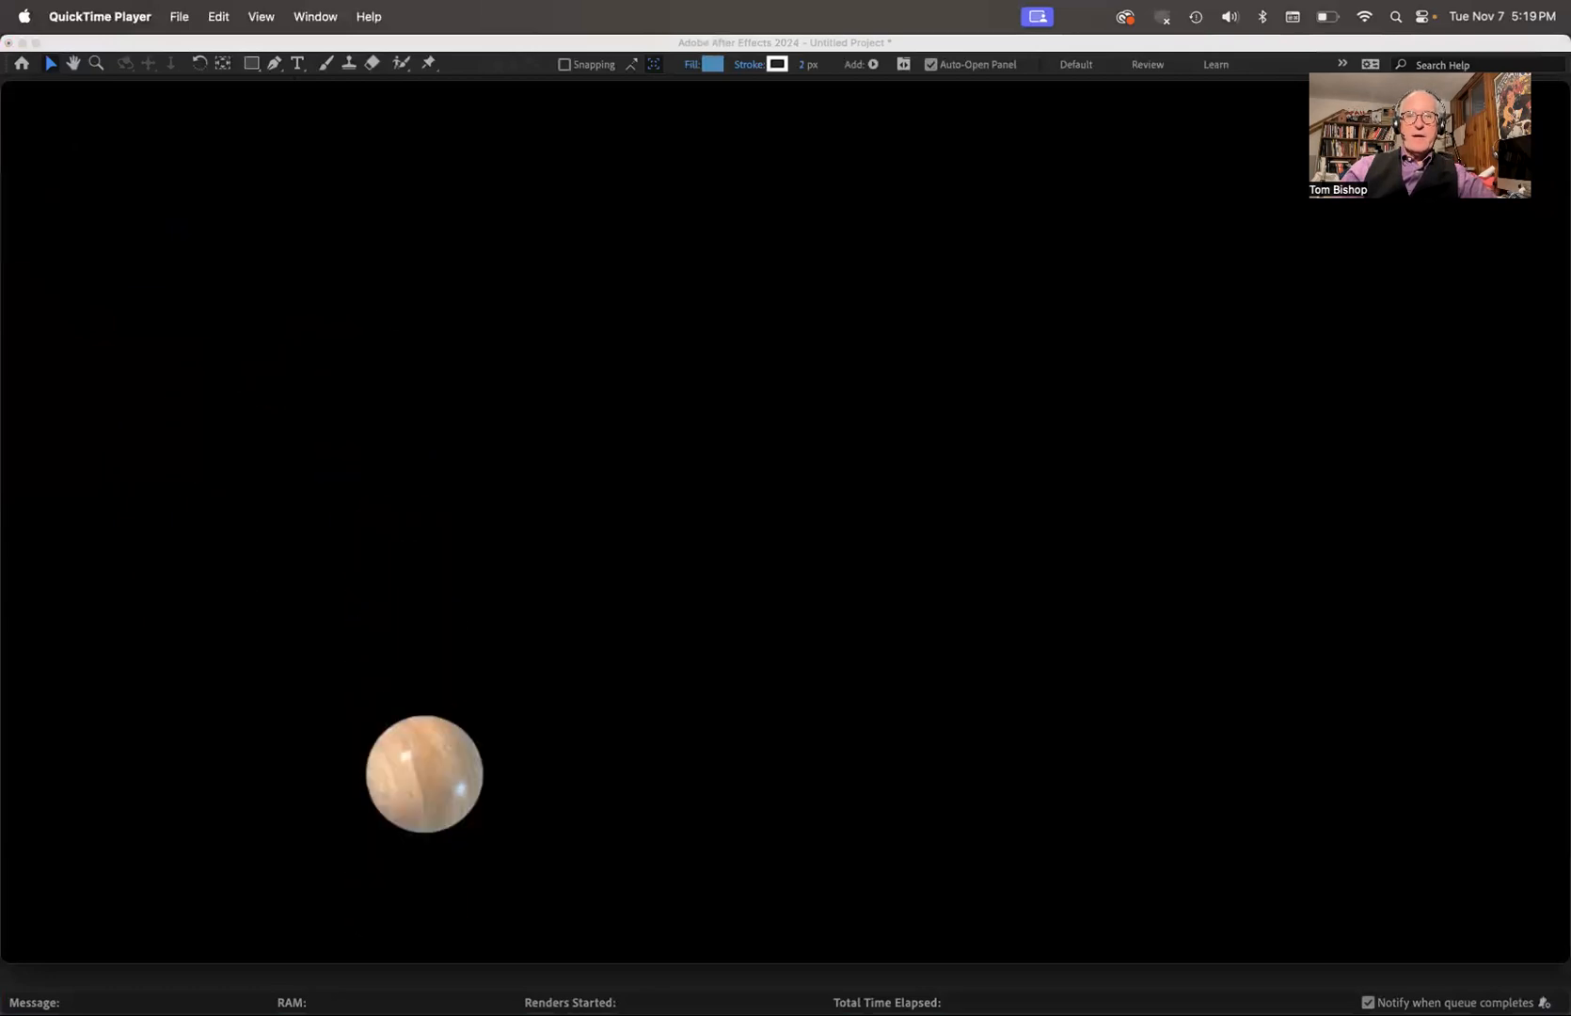